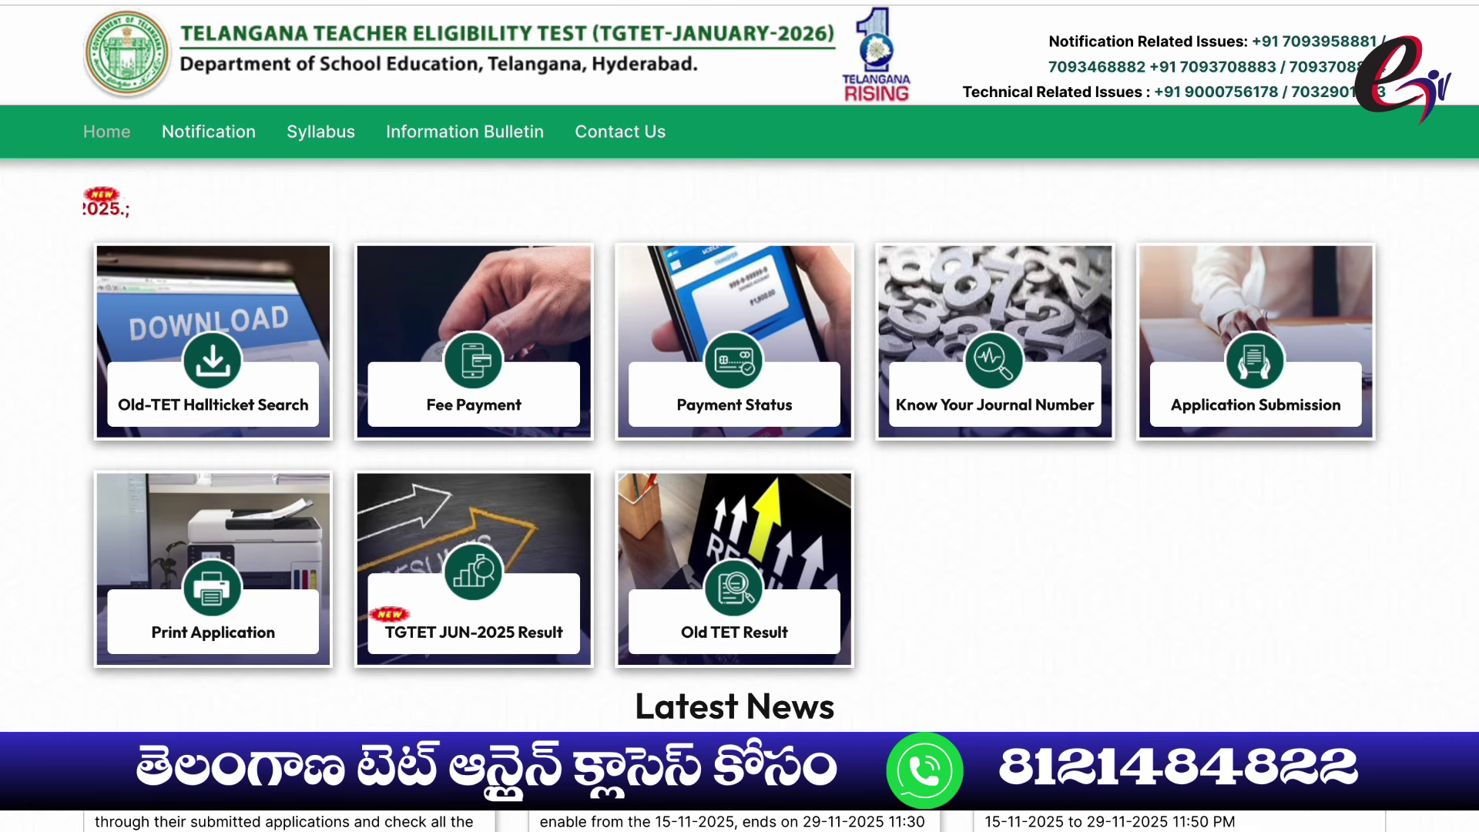
Open a new Chrome tab and load tgtet.aptonline.in/tgtet/ from the autocompleted address
{"action": "key", "text": "ctrl+t"}
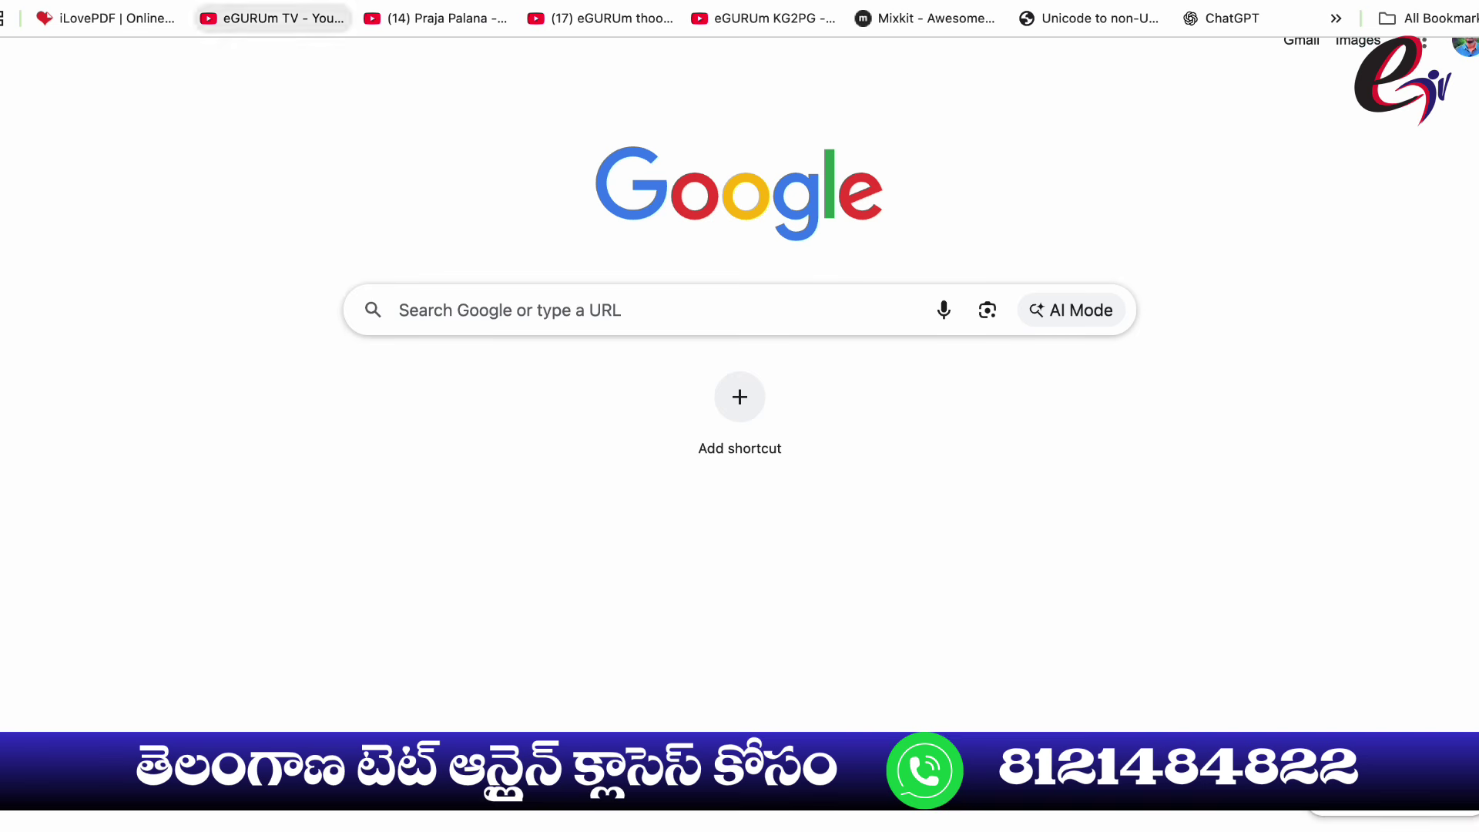
{"action": "type", "text": "tgtet.aptonline.in/tgtet/"}
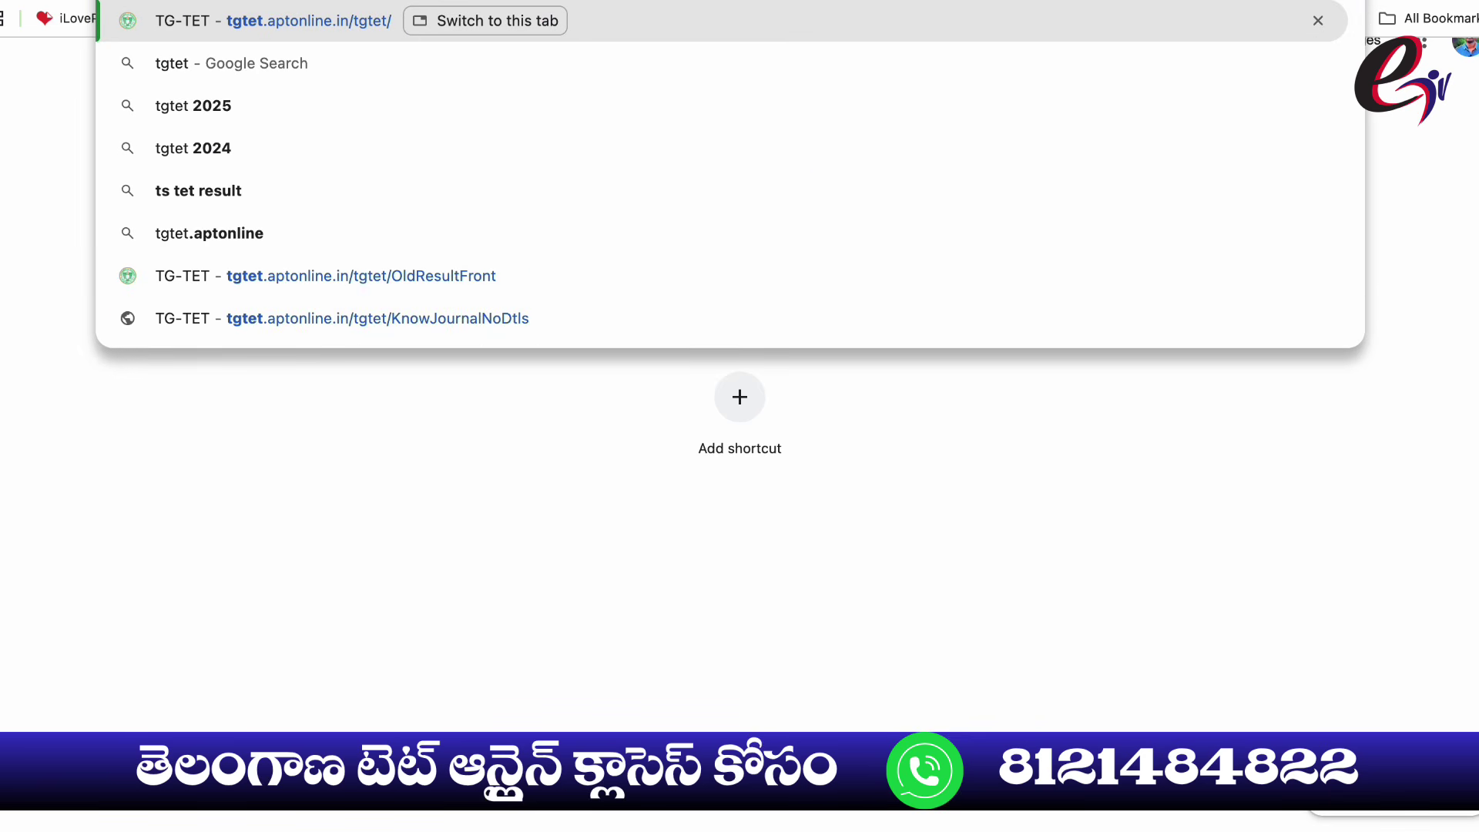
{"action": "key", "text": "Right"}
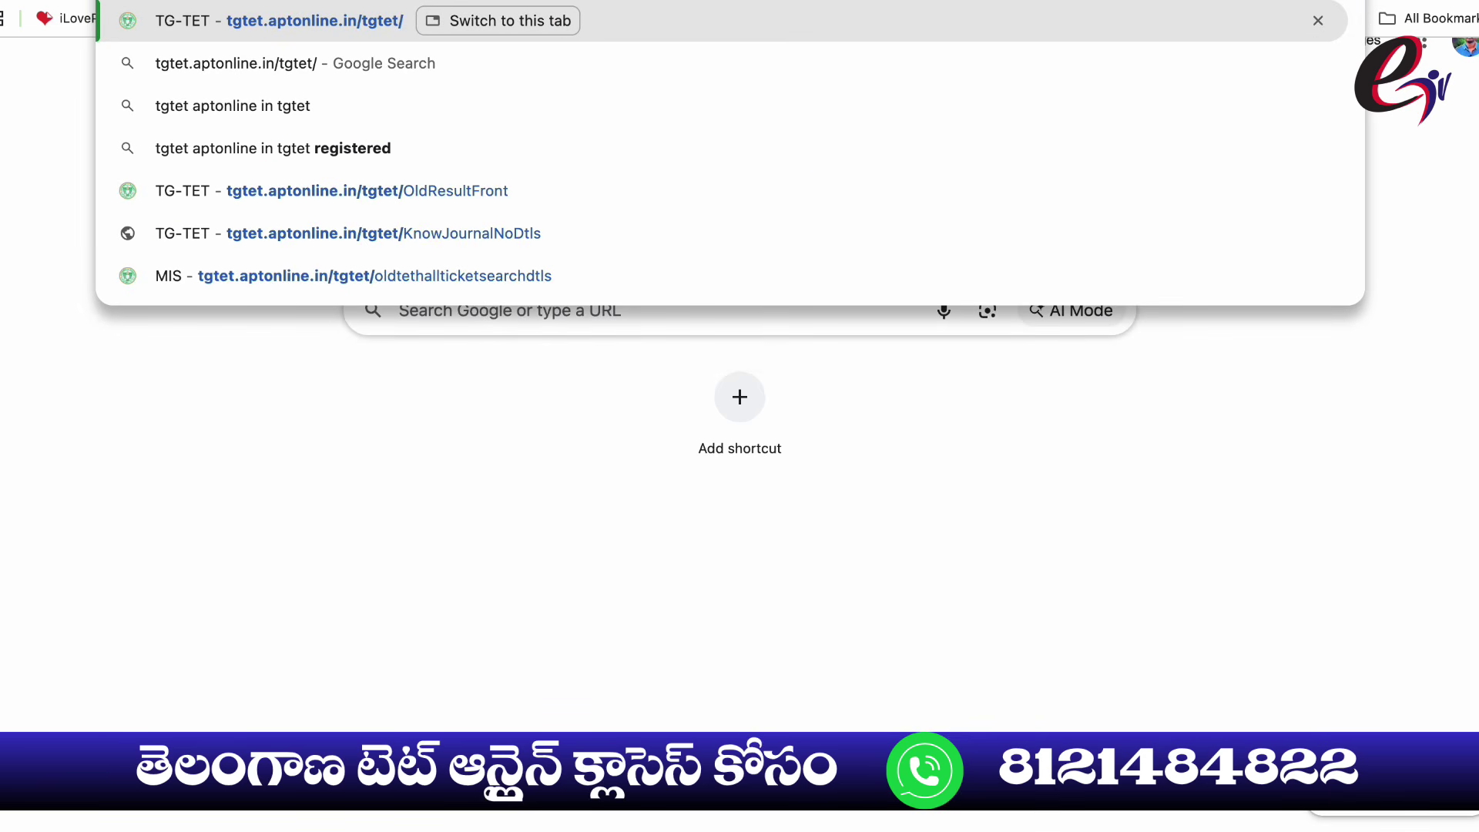
{"action": "key", "text": "Return"}
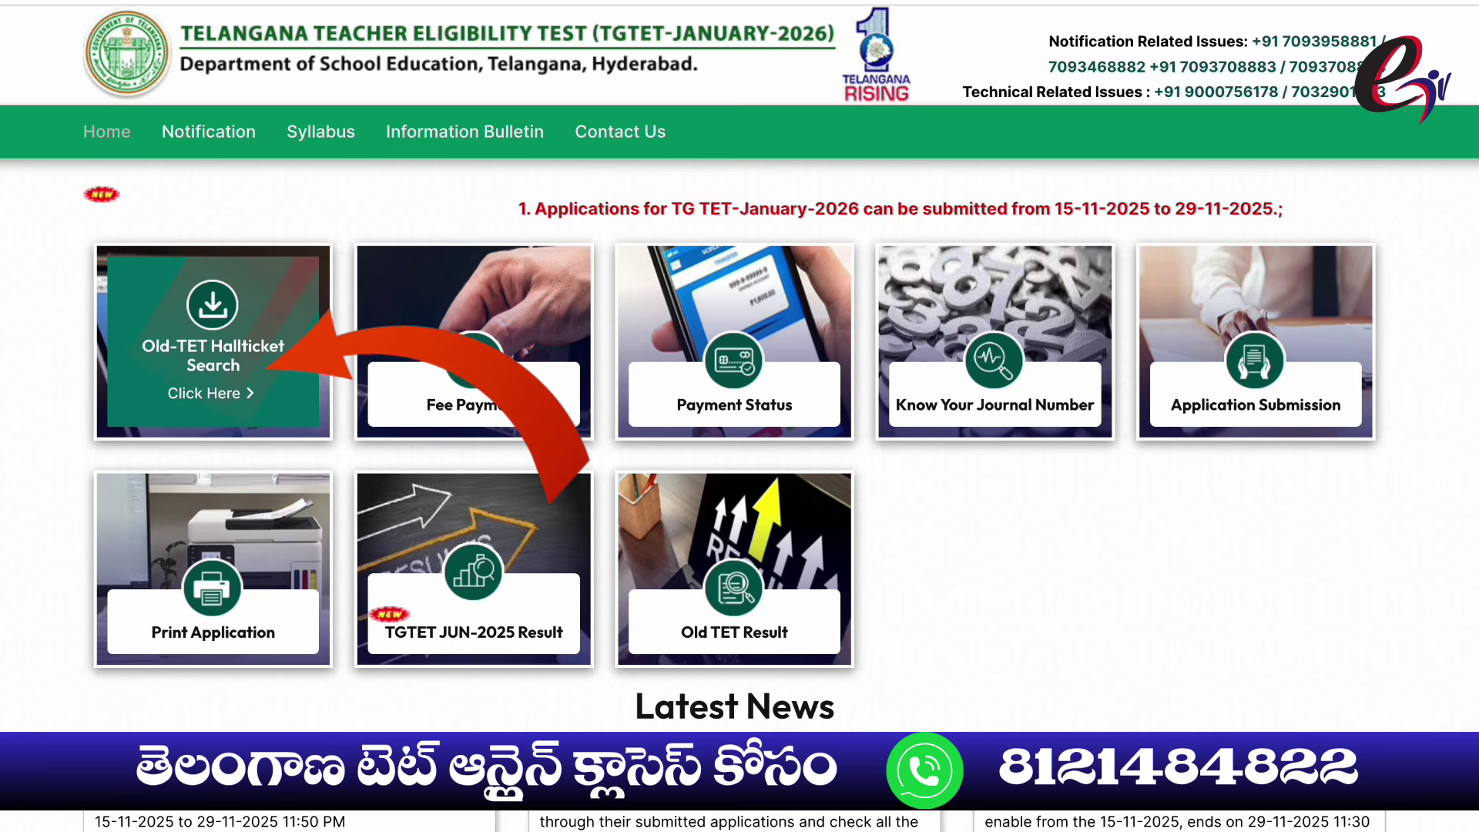
Open the Previous TET Hallticket No. search form and preview its date of birth, session and paper lists
{"action": "left_click", "coordinate": [210, 394]}
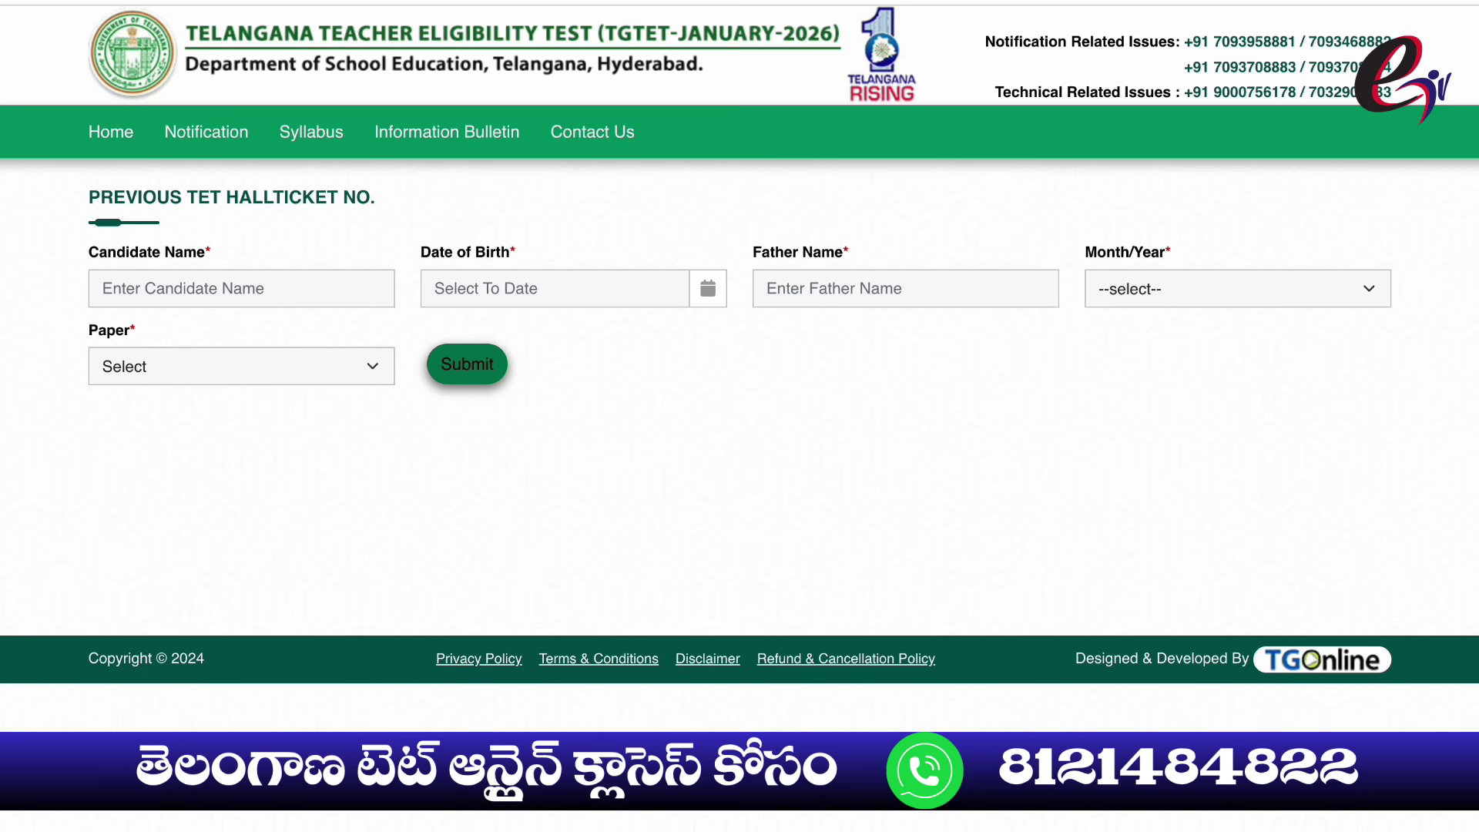
{"action": "left_click", "coordinate": [555, 289]}
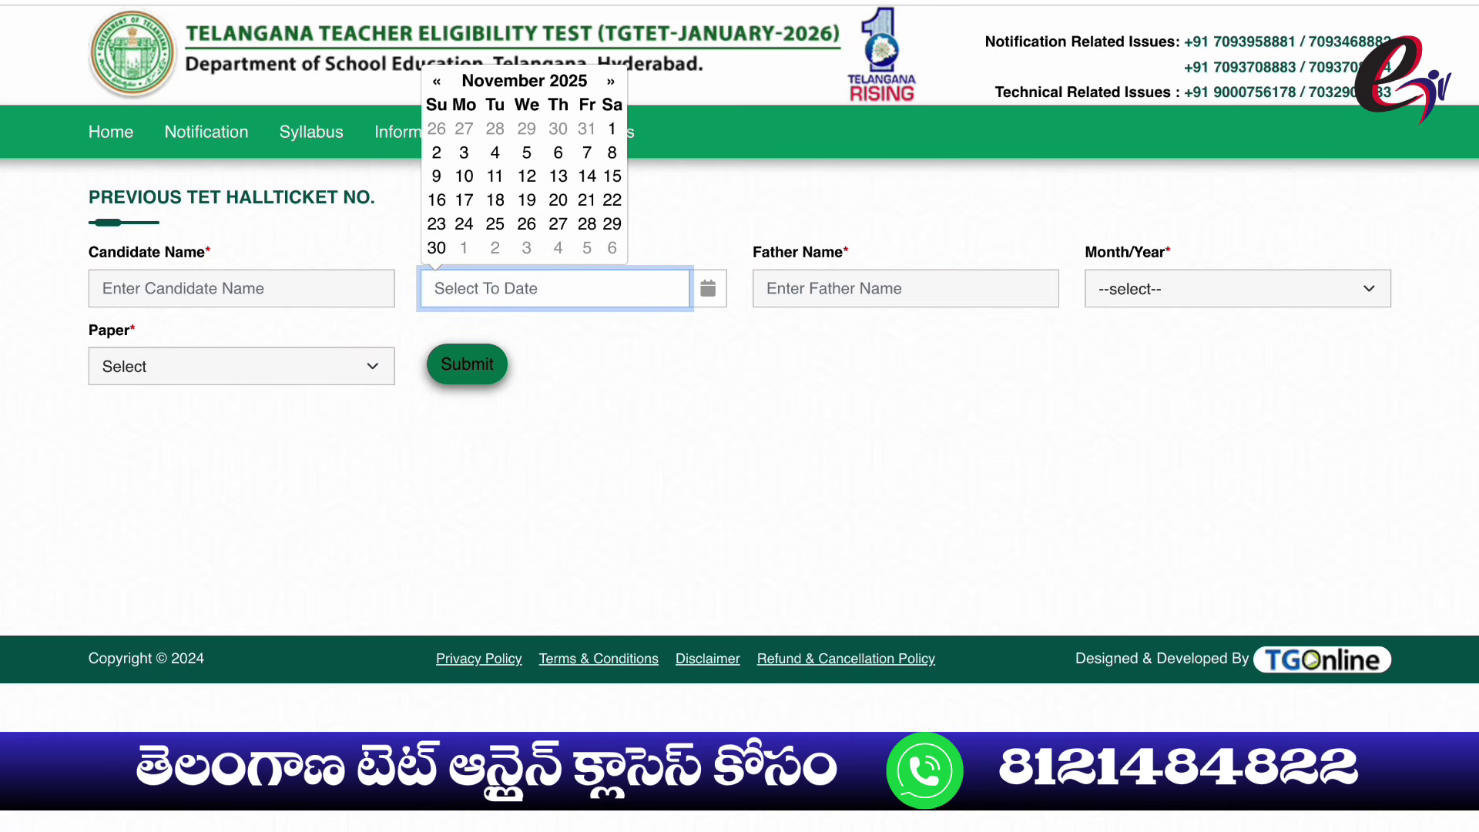
{"action": "key", "text": "Tab"}
{"action": "key", "text": "Tab"}
{"action": "key", "text": "space"}
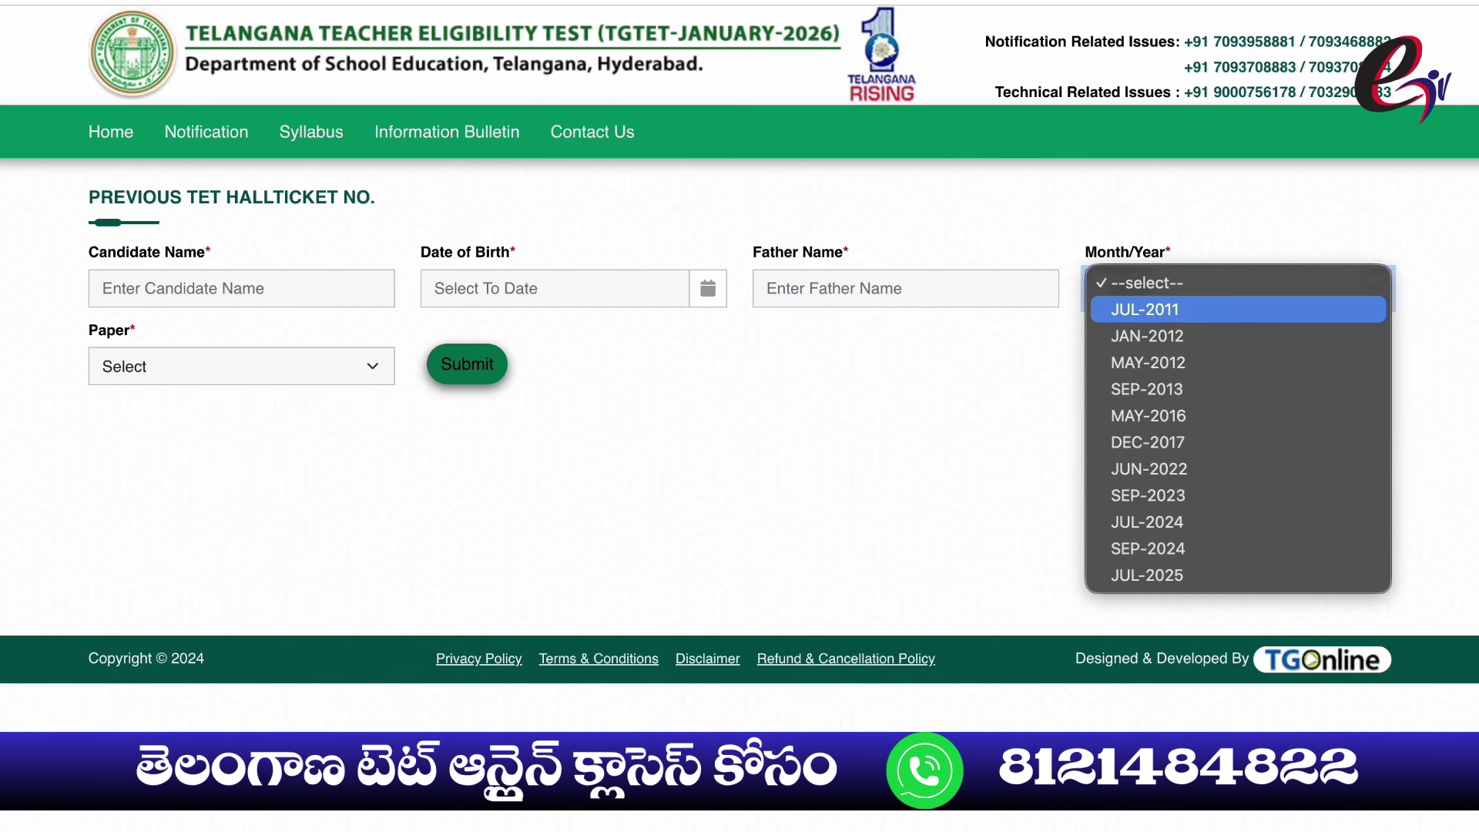
{"action": "key", "text": "Escape"}
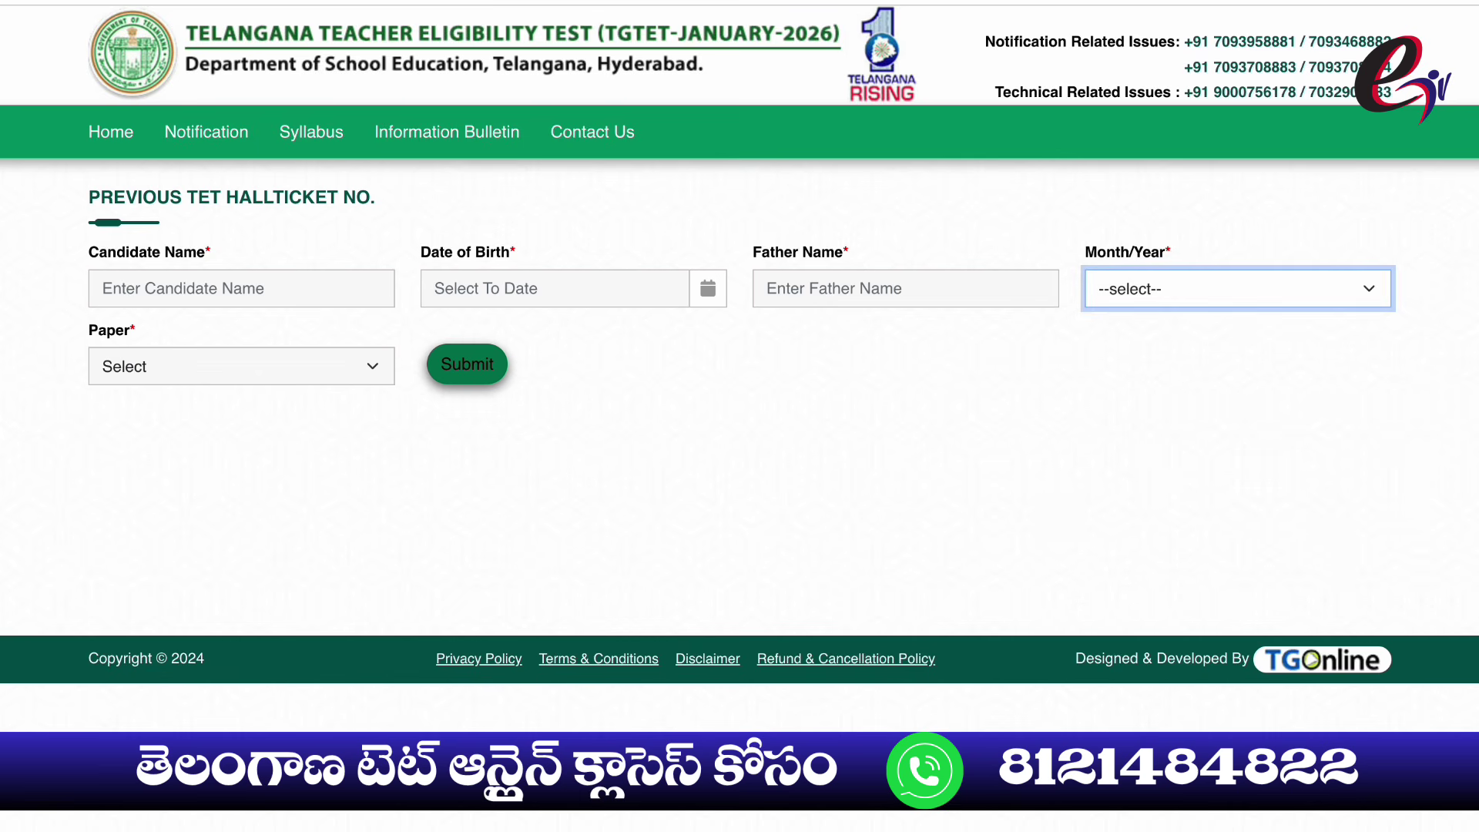
{"action": "left_click", "coordinate": [242, 366]}
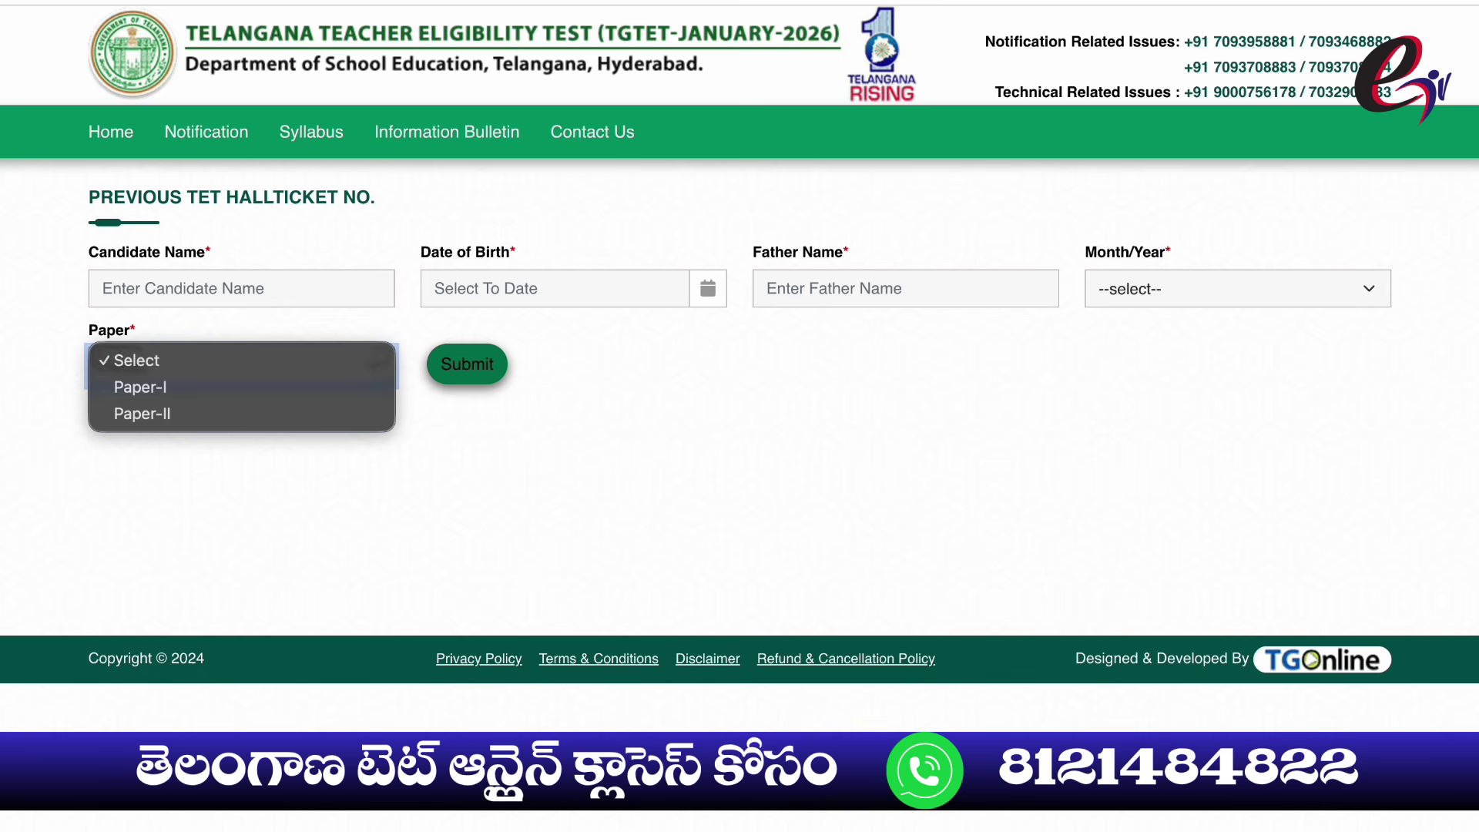
Enter the candidate's name, date of birth and father's name in the search form
{"action": "key", "text": "Escape"}
{"action": "left_click", "coordinate": [104, 288]}
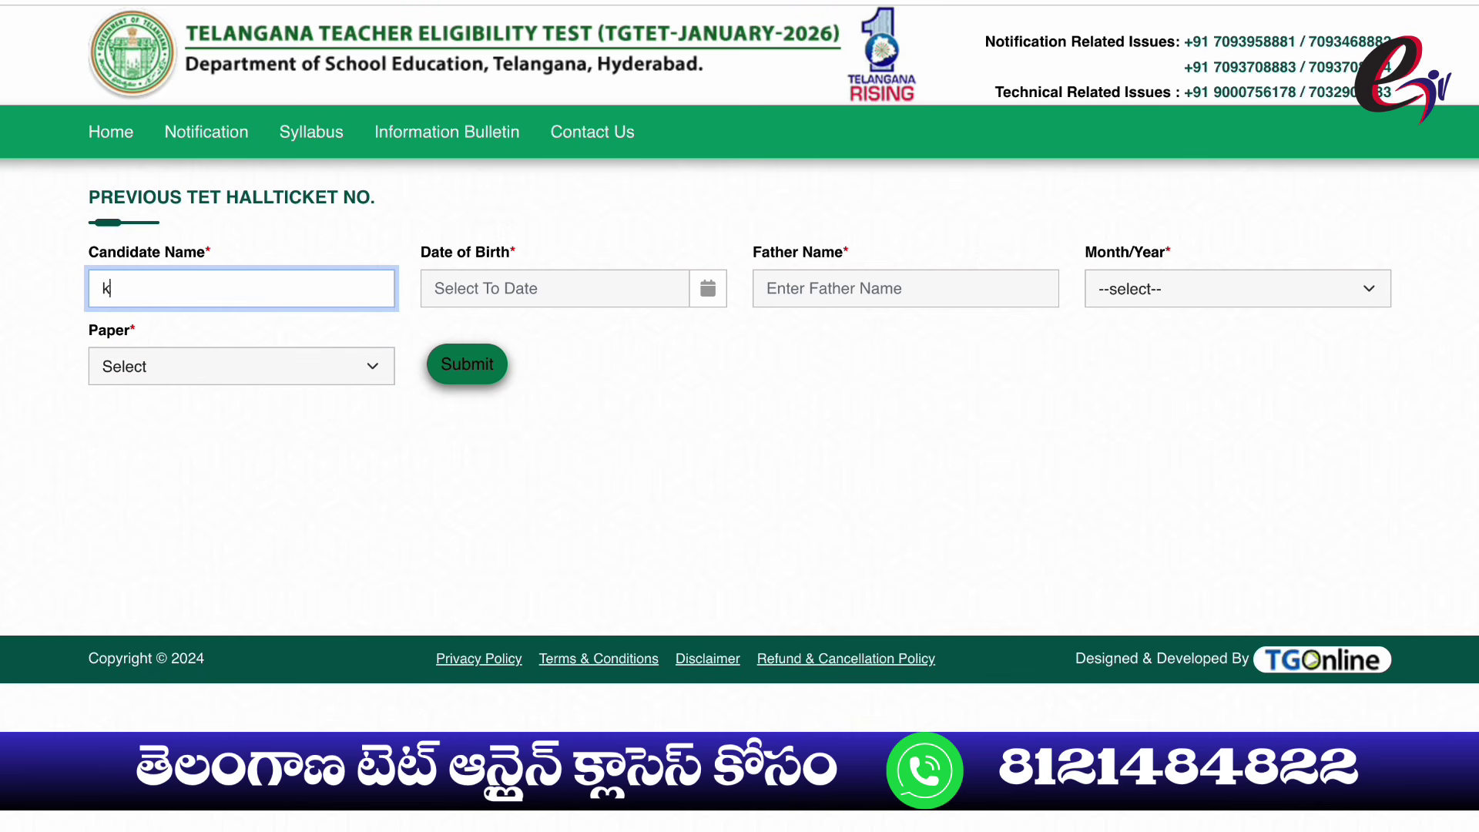
{"action": "left_click", "coordinate": [554, 288]}
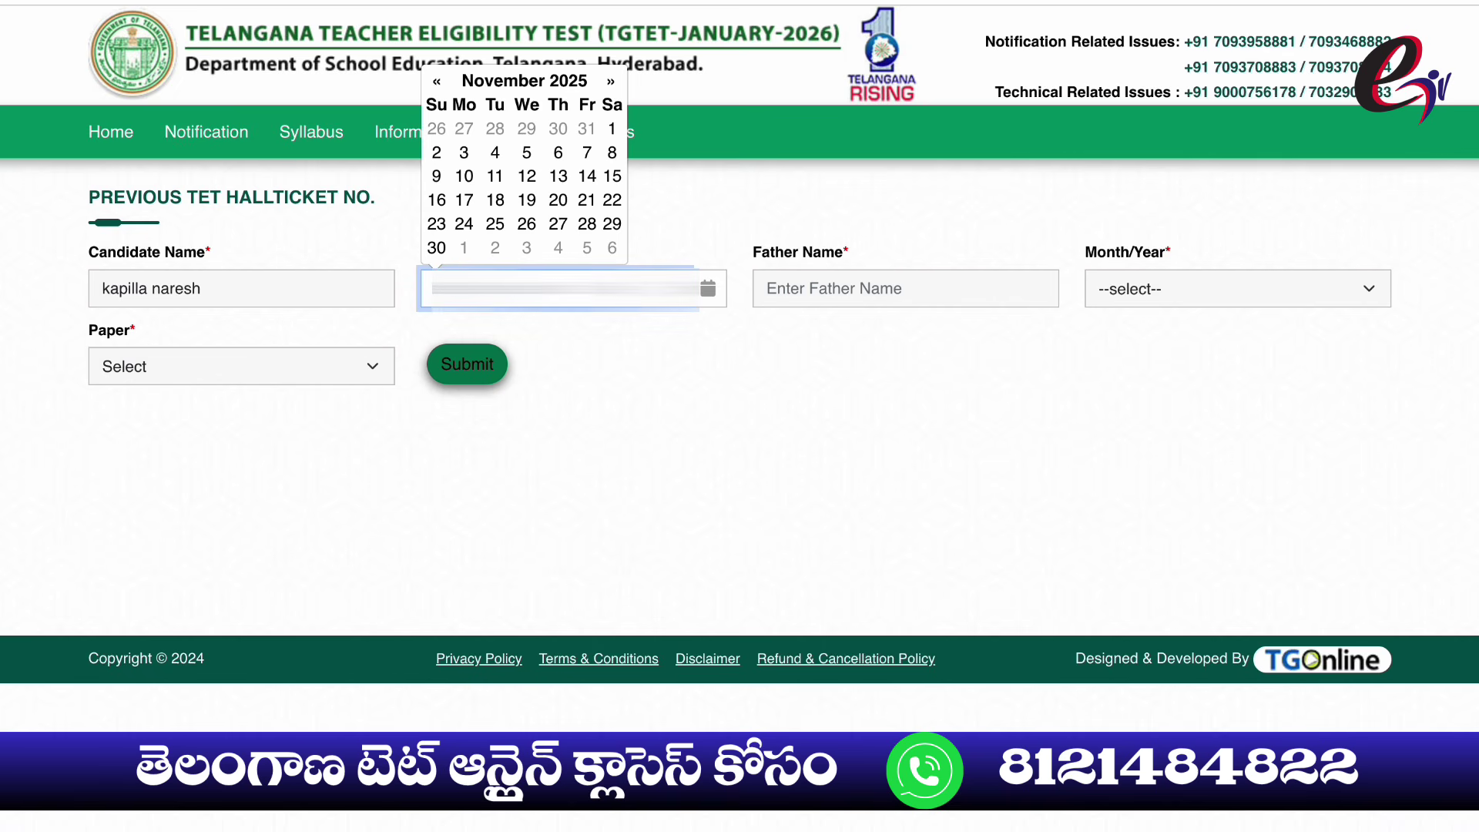
{"action": "left_click", "coordinate": [905, 288]}
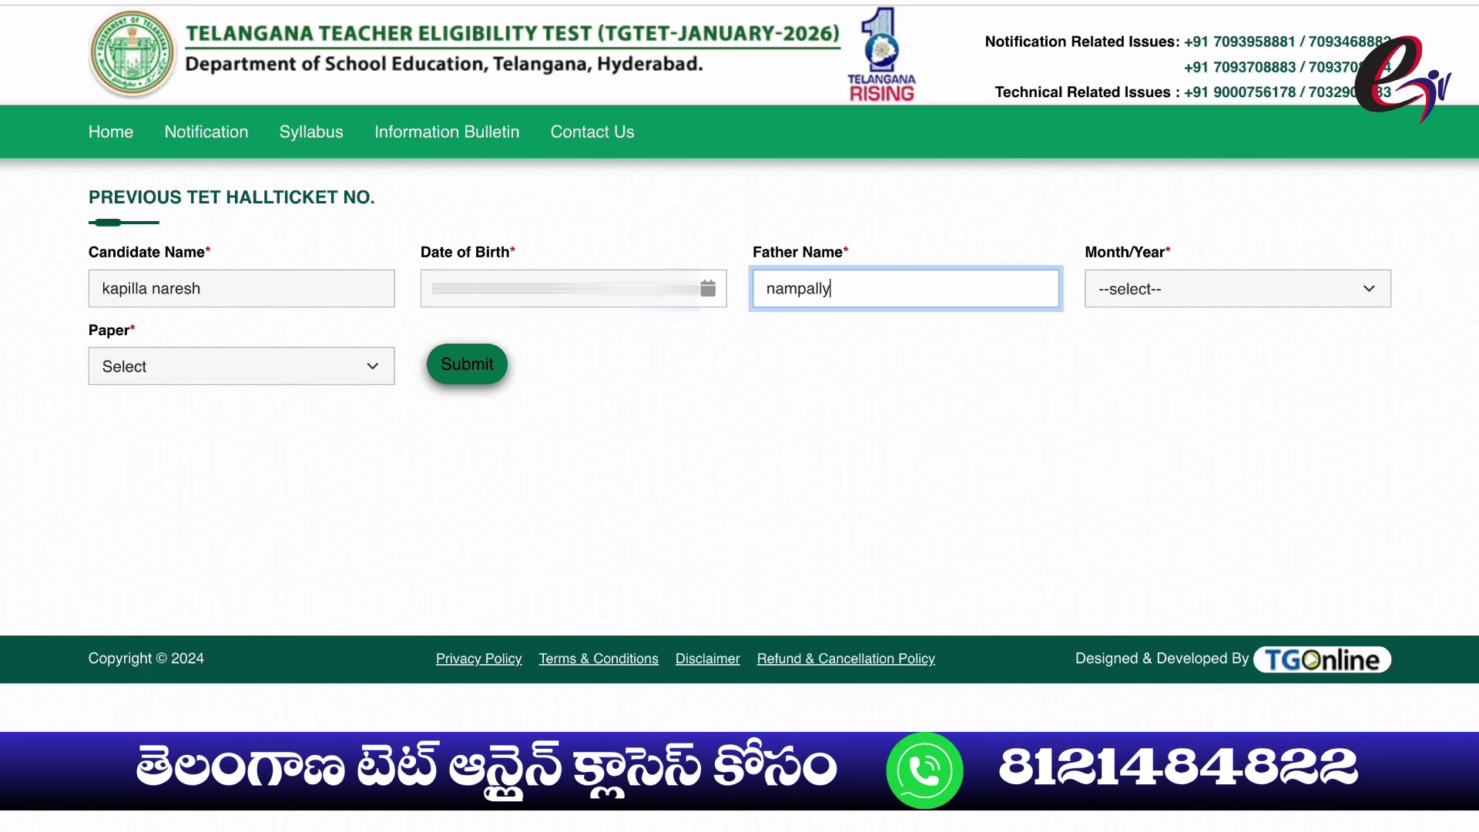
Choose JUL-2011 as the exam session and Paper-I as the paper
{"action": "left_click", "coordinate": [1238, 288]}
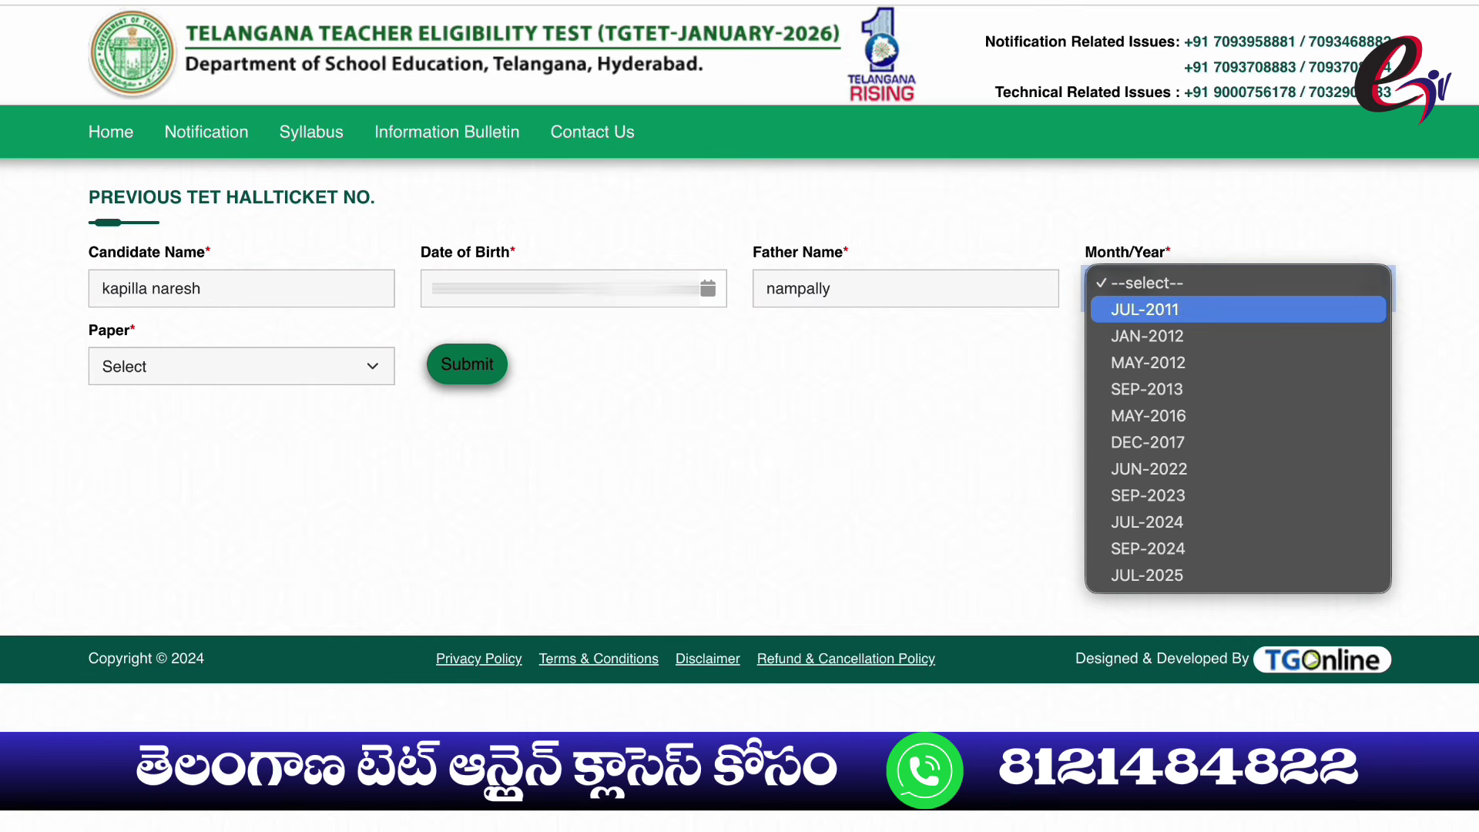
{"action": "left_click", "coordinate": [1141, 307]}
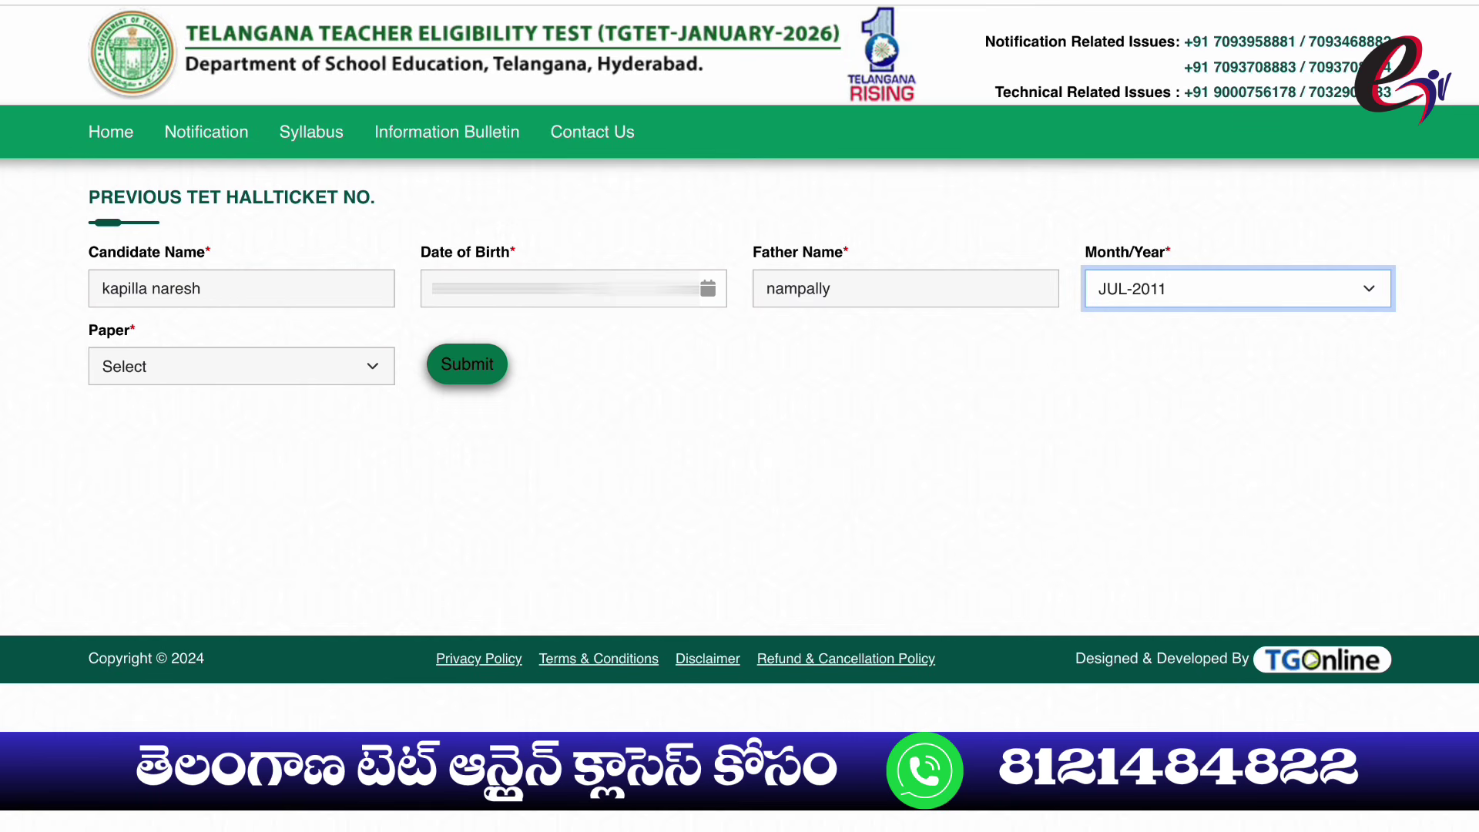
{"action": "left_click", "coordinate": [241, 366]}
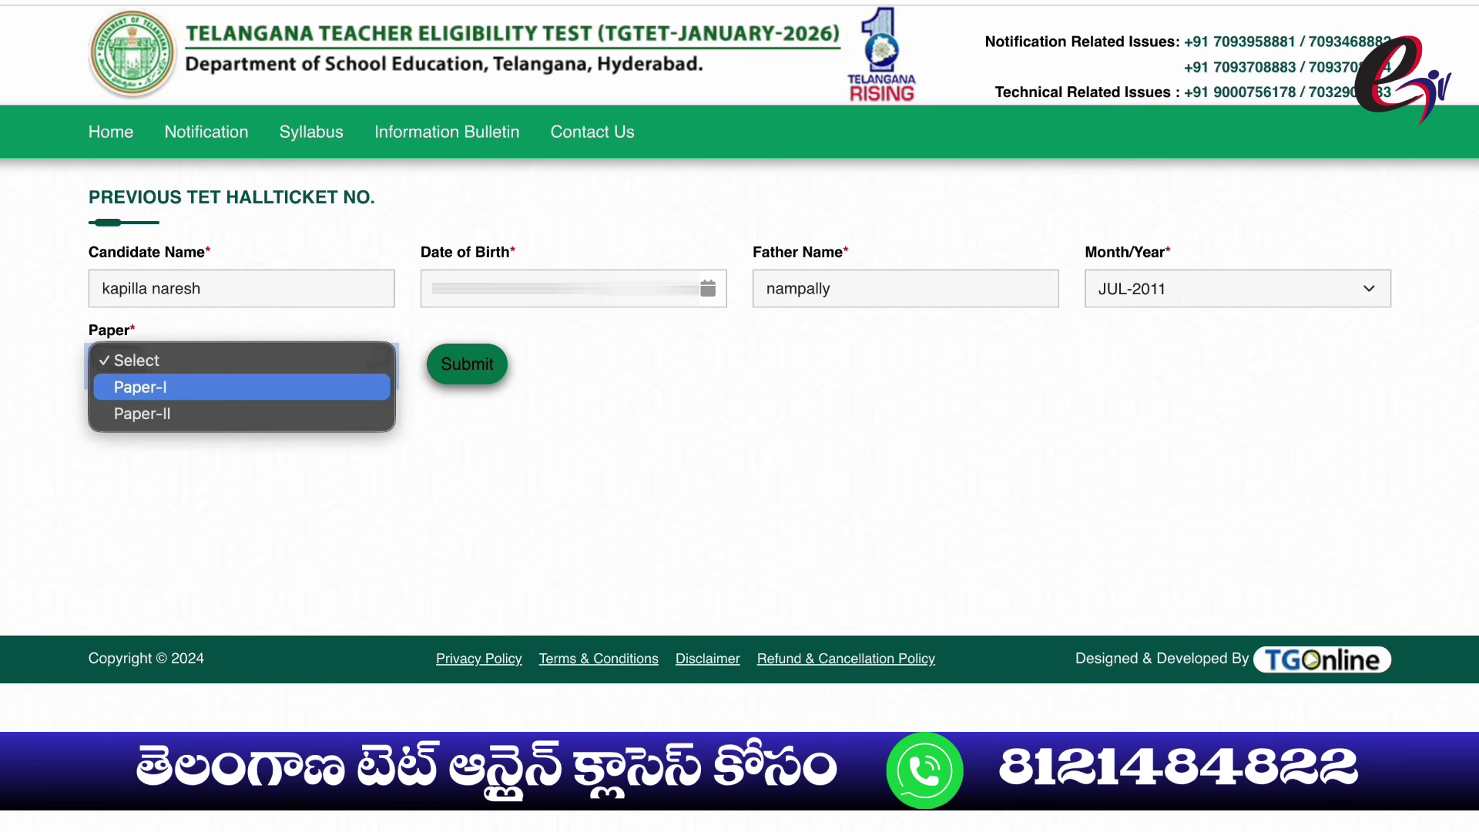
{"action": "left_click", "coordinate": [154, 387]}
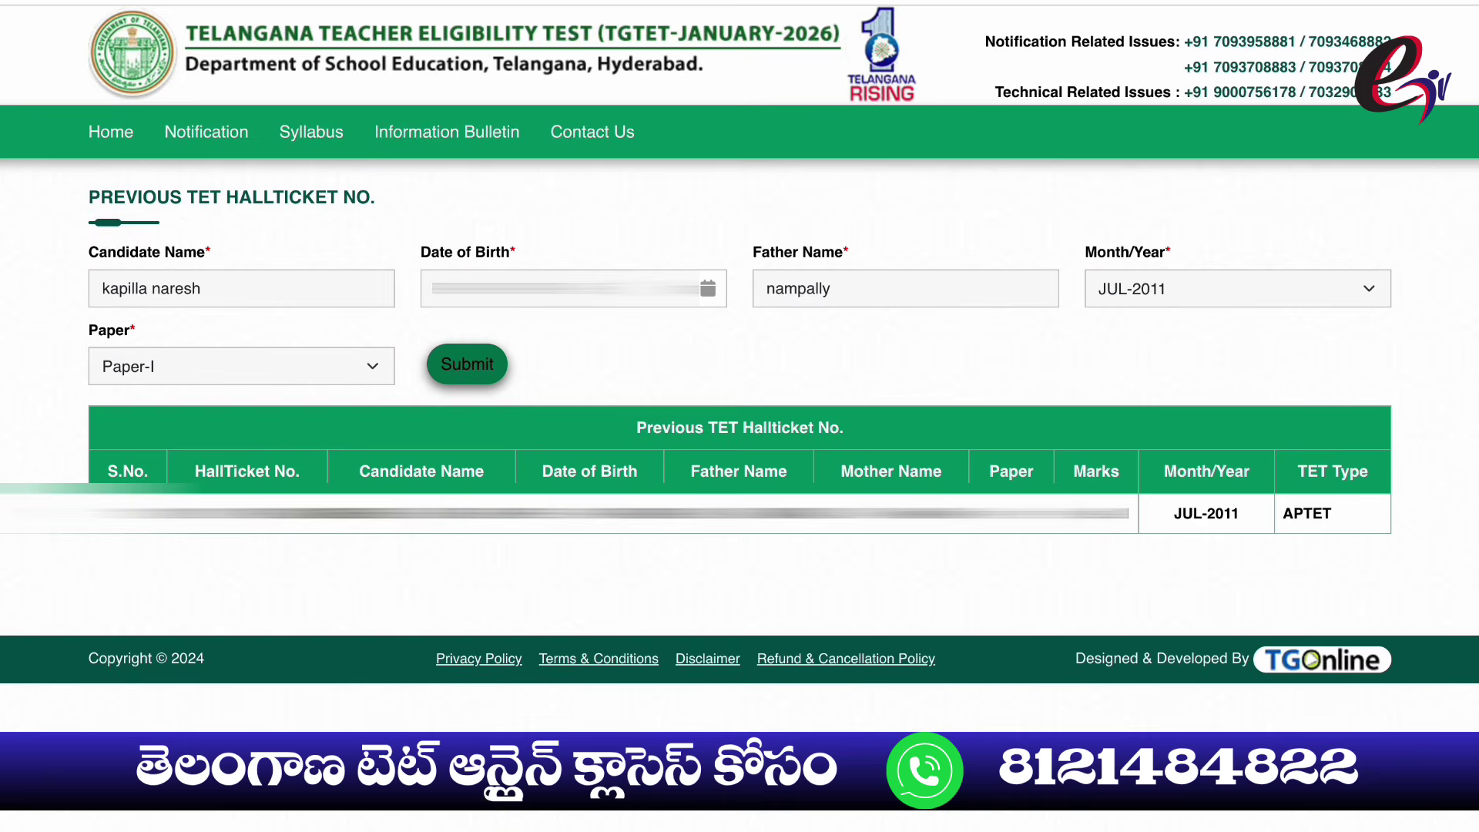
Search again with the JAN-2012 session and select the session in the result row
{"action": "left_click", "coordinate": [1237, 288]}
{"action": "key", "text": "Return"}
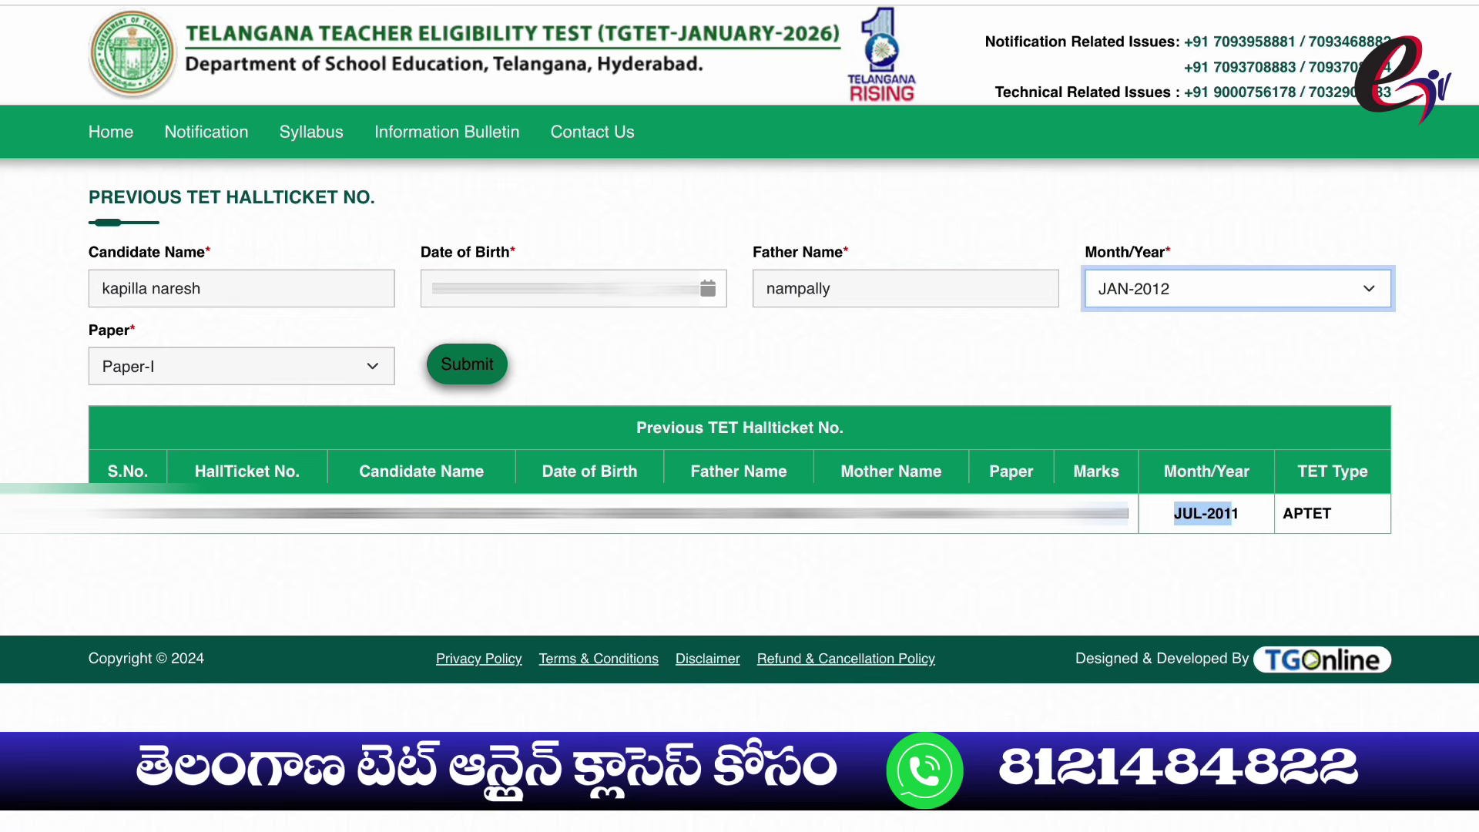
{"action": "left_click", "coordinate": [467, 364]}
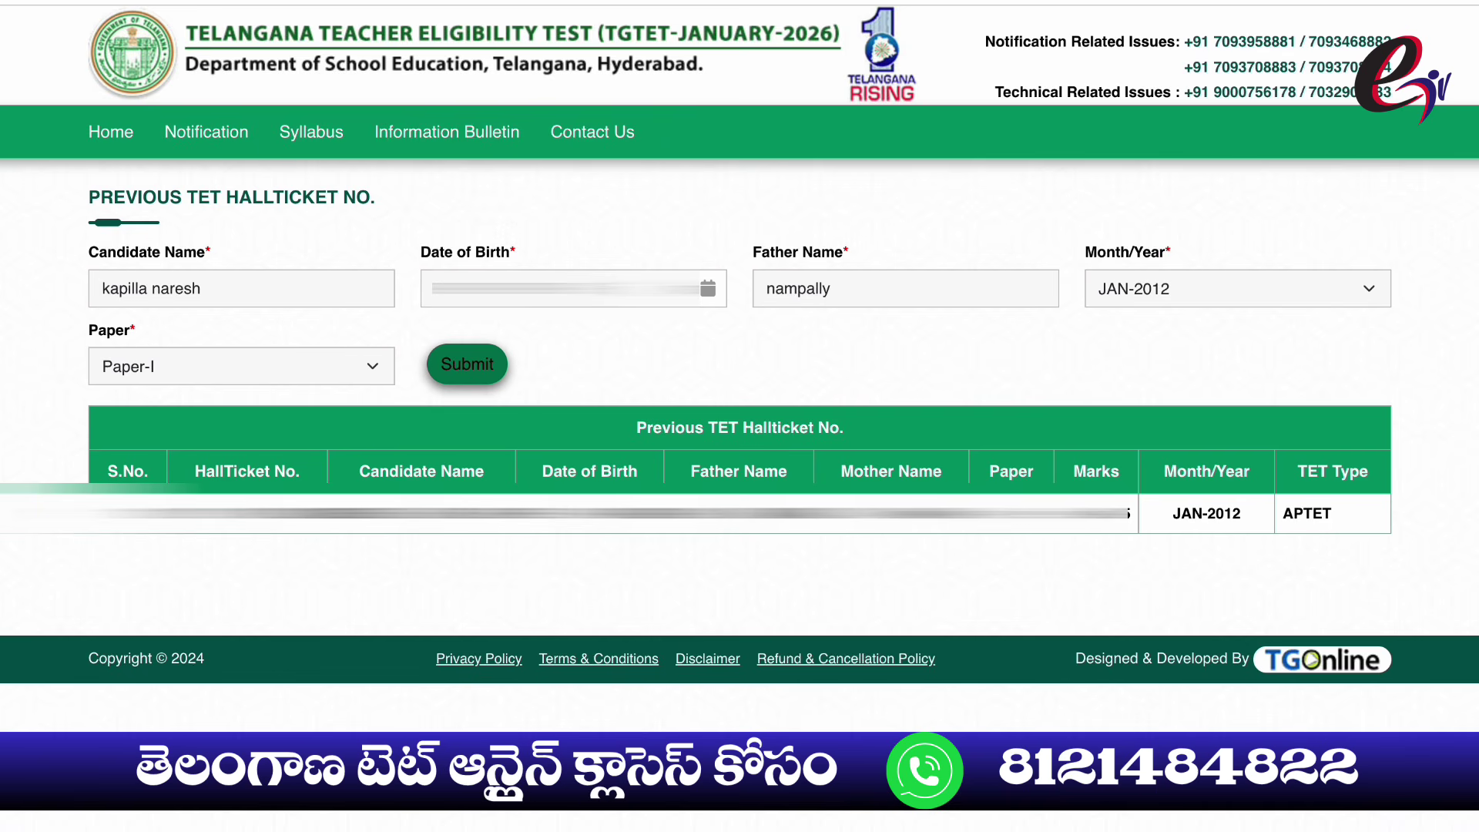
{"action": "left_click_drag", "start_coordinate": [1241, 513], "coordinate": [1172, 513]}
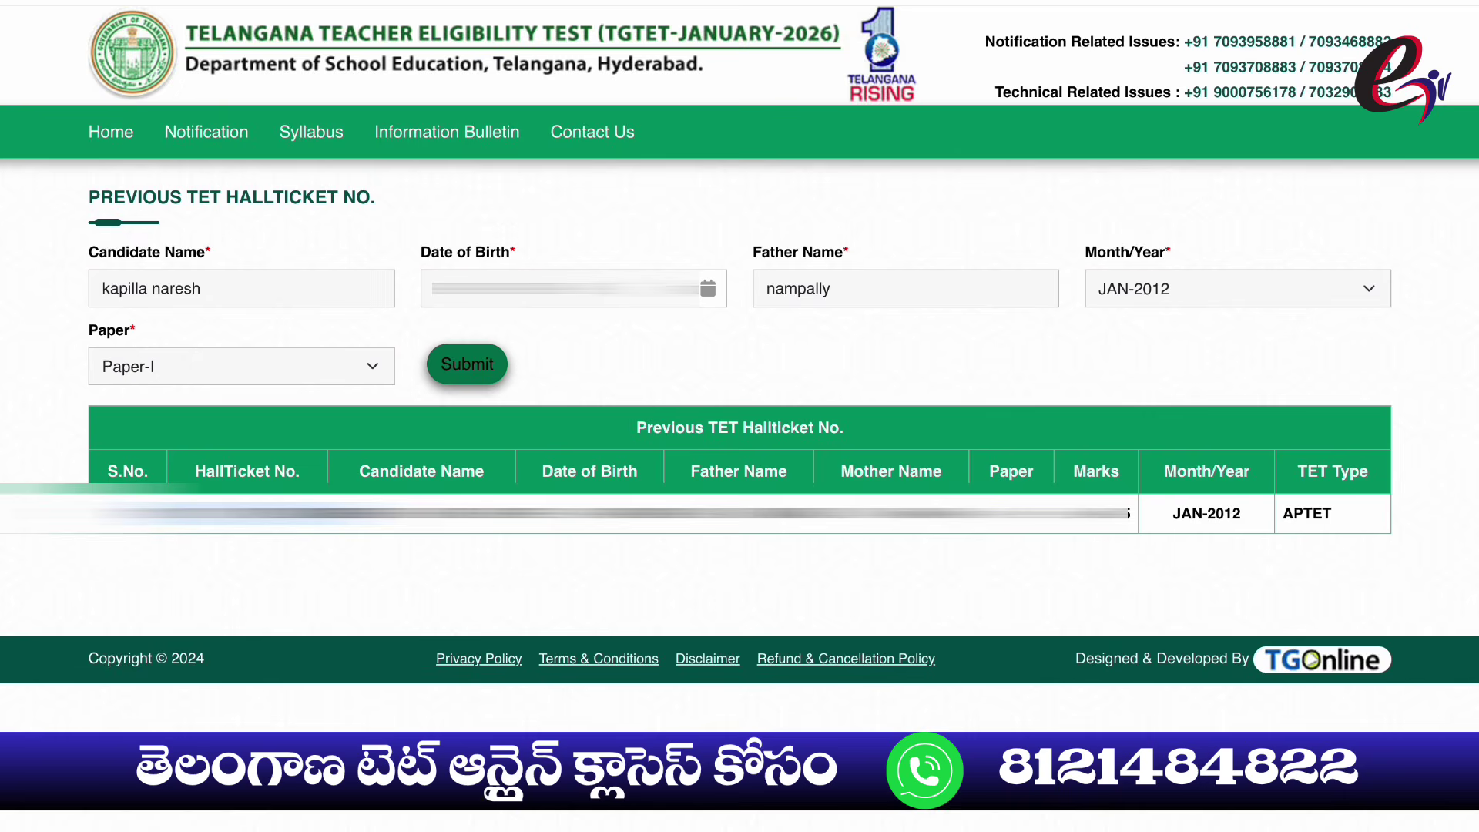
Switch the session to MAY-2012, search again, and highlight MAY-2012 in the result
{"action": "left_click", "coordinate": [1233, 288]}
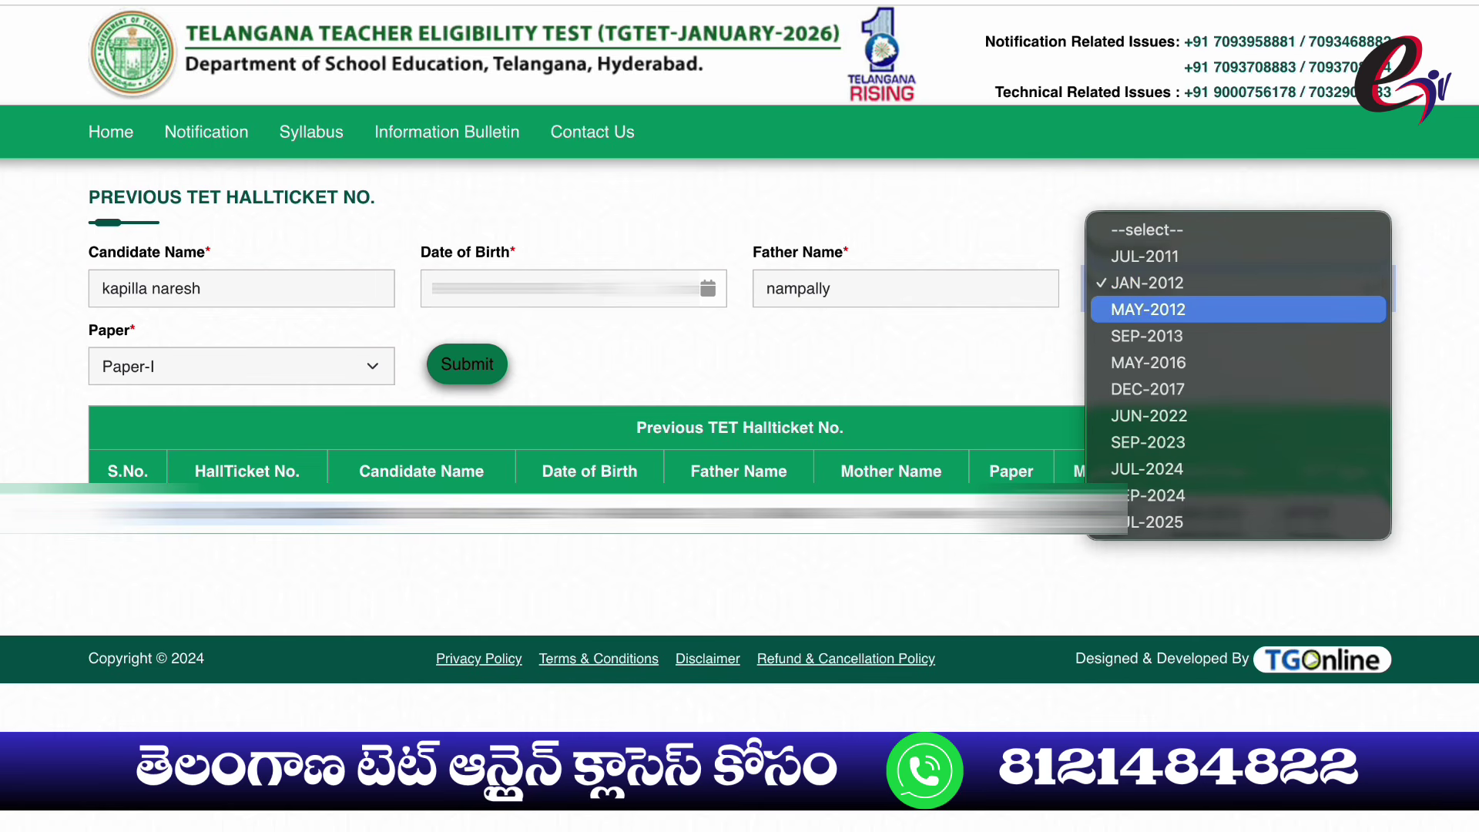
{"action": "left_click", "coordinate": [1148, 309]}
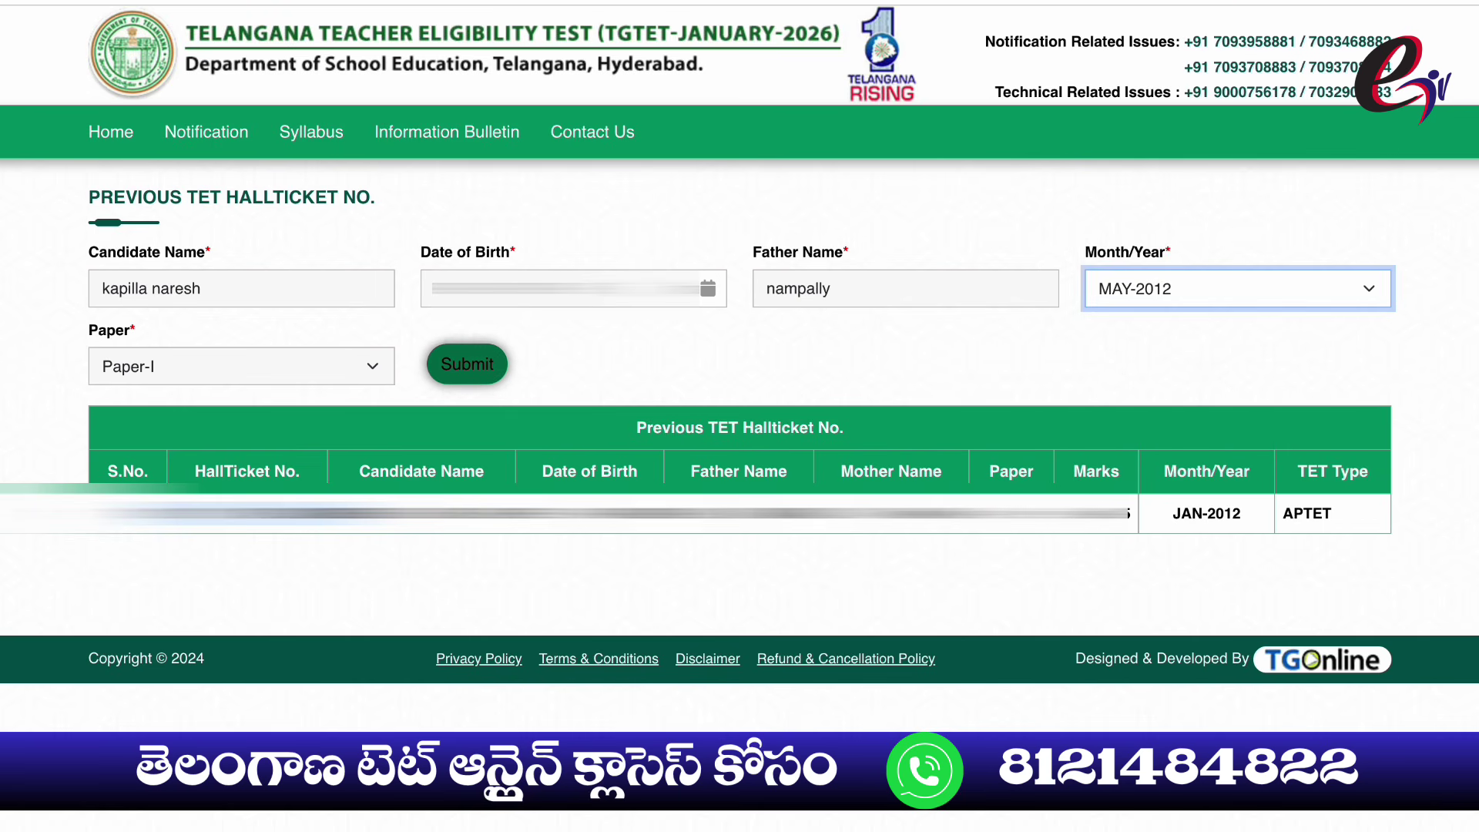
{"action": "left_click", "coordinate": [467, 364]}
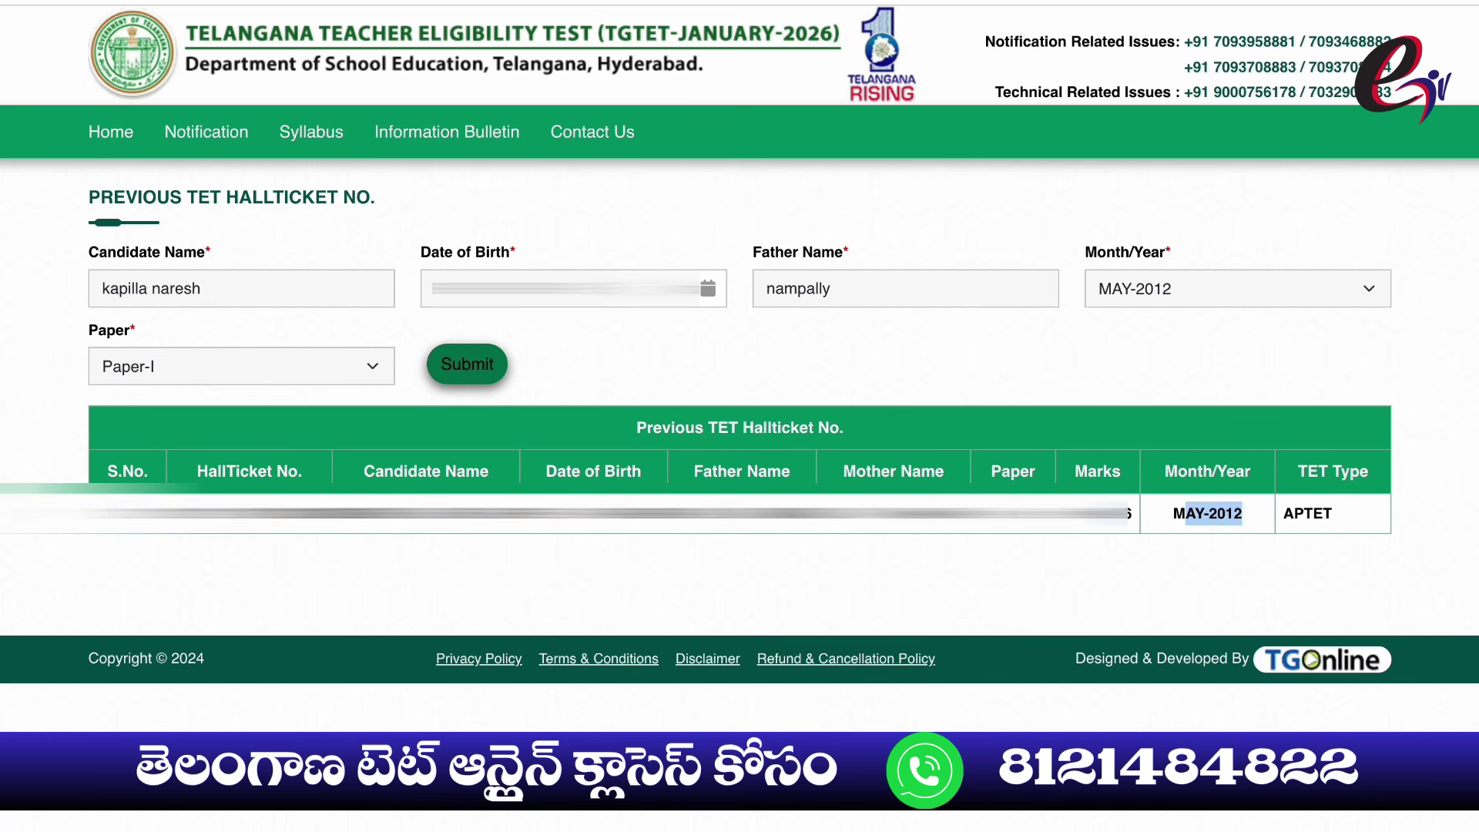
{"action": "double_click", "coordinate": [1208, 513]}
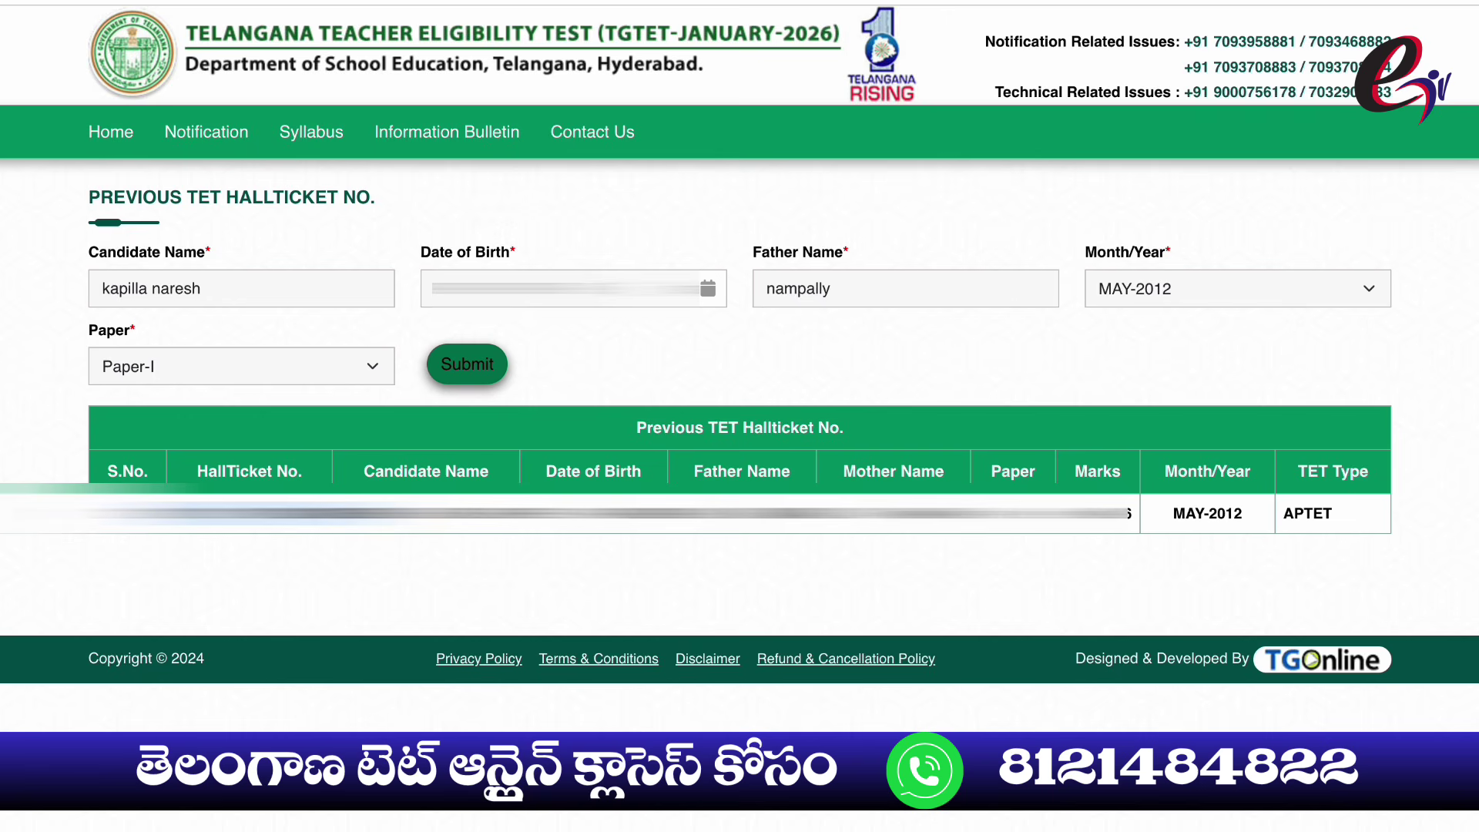
Copy the previous hall ticket number from the result row and go back to Home
{"action": "right_click", "coordinate": [235, 514]}
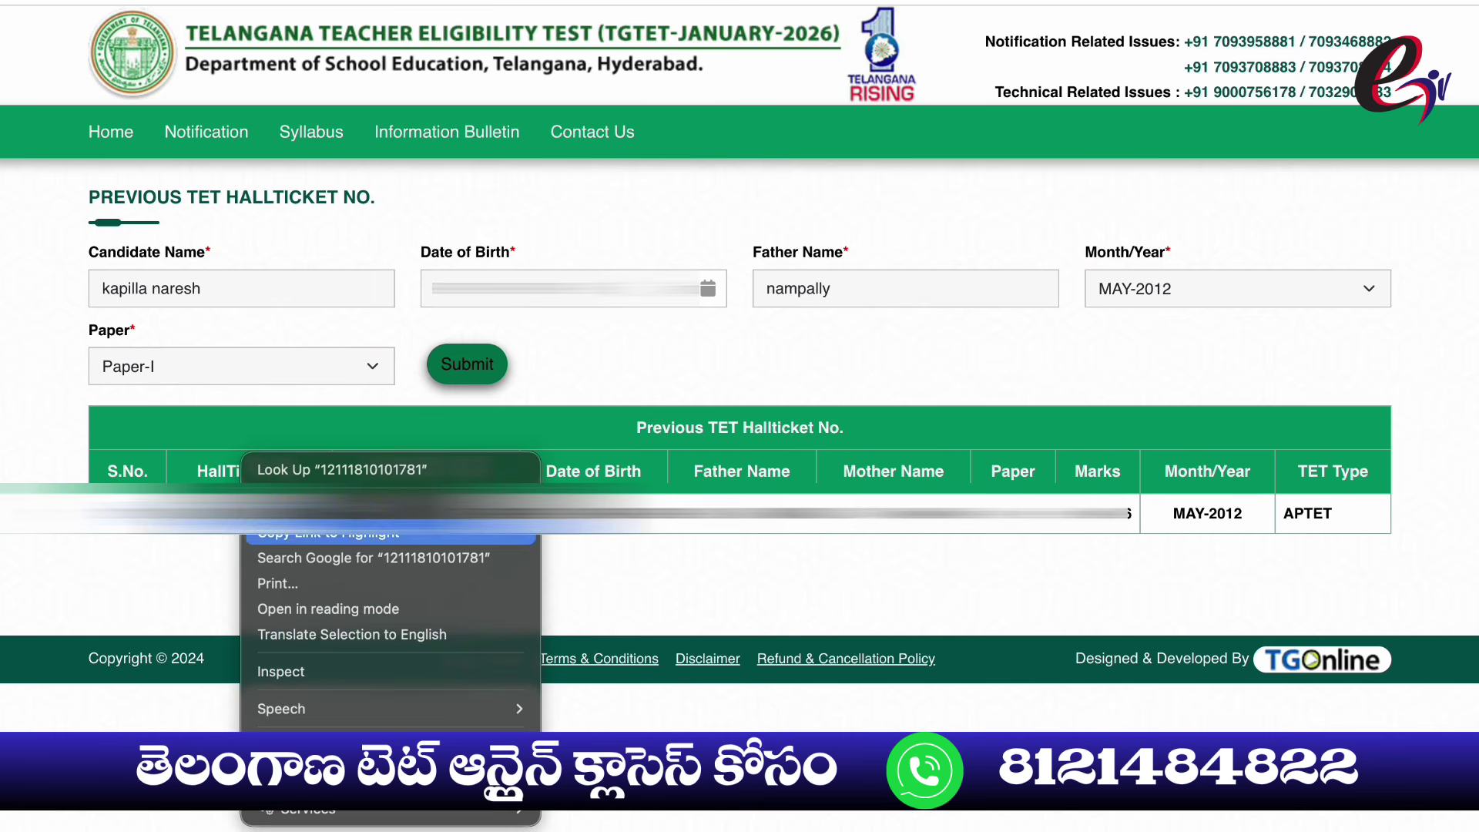
{"action": "left_click", "coordinate": [270, 532]}
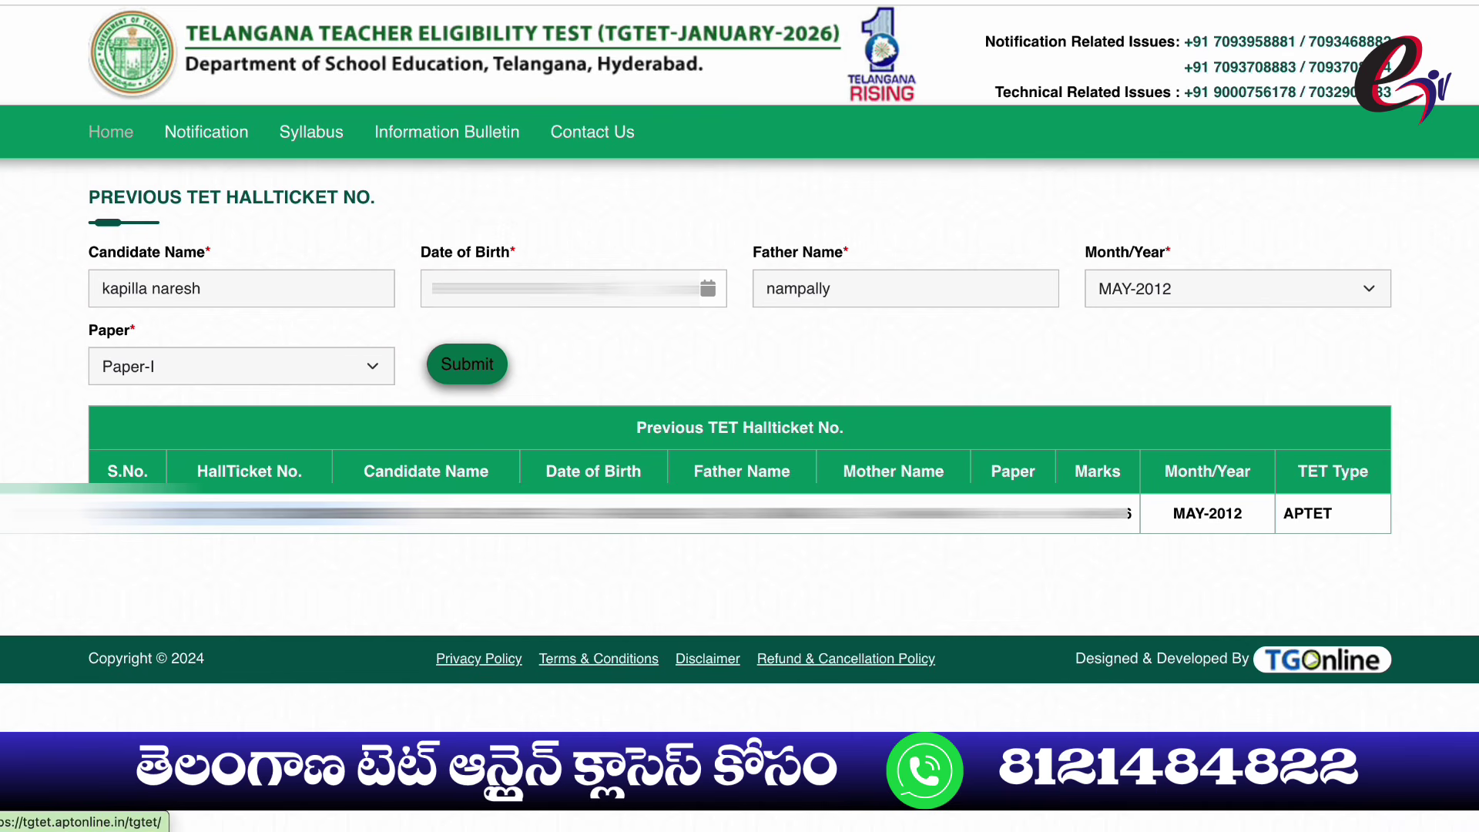
{"action": "left_click", "coordinate": [111, 132]}
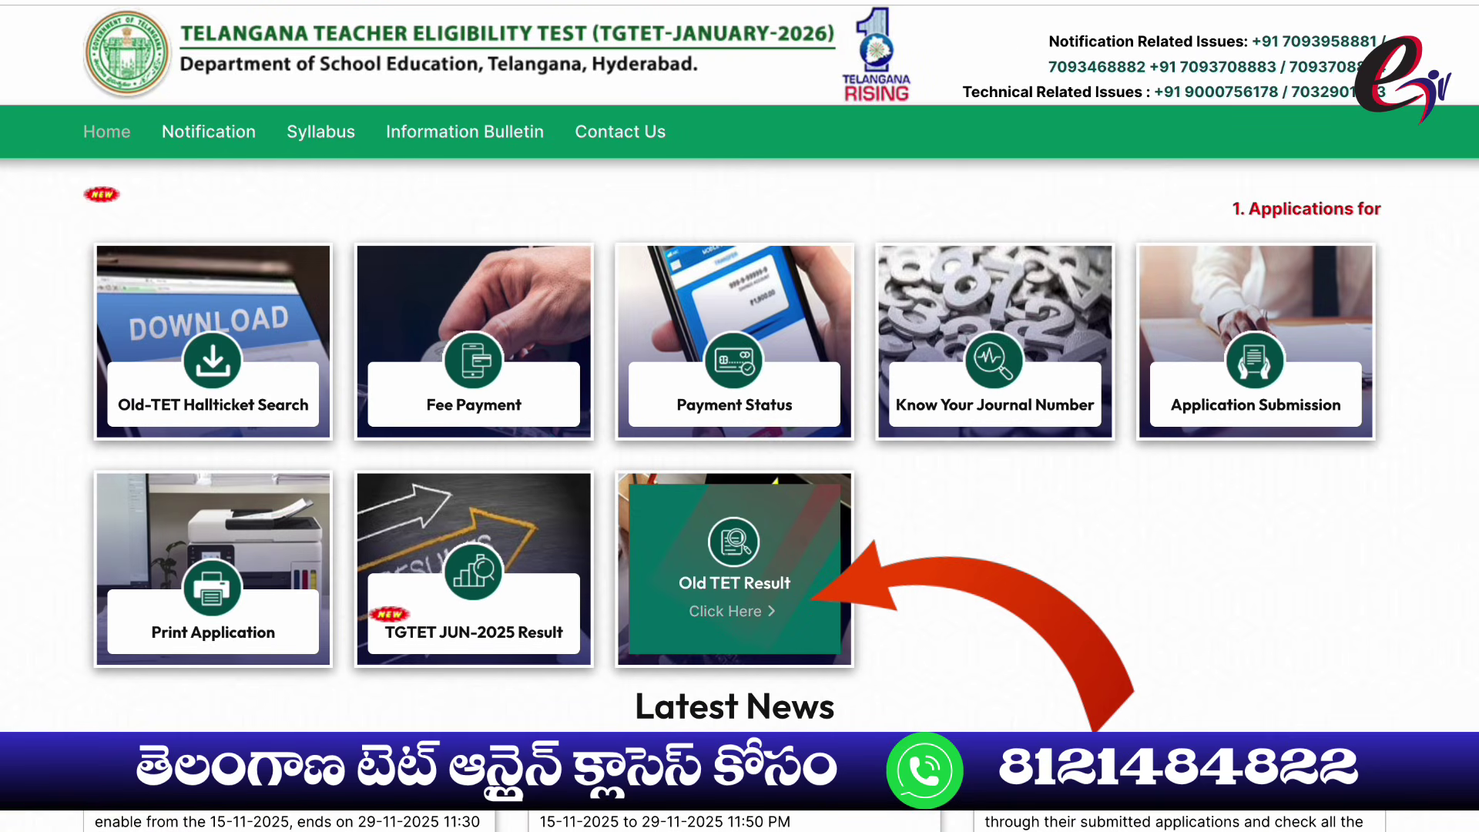
In Old TET Result, paste the hall ticket number, choose Paper-I (Classes I to V), and proceed
{"action": "left_click", "coordinate": [735, 586]}
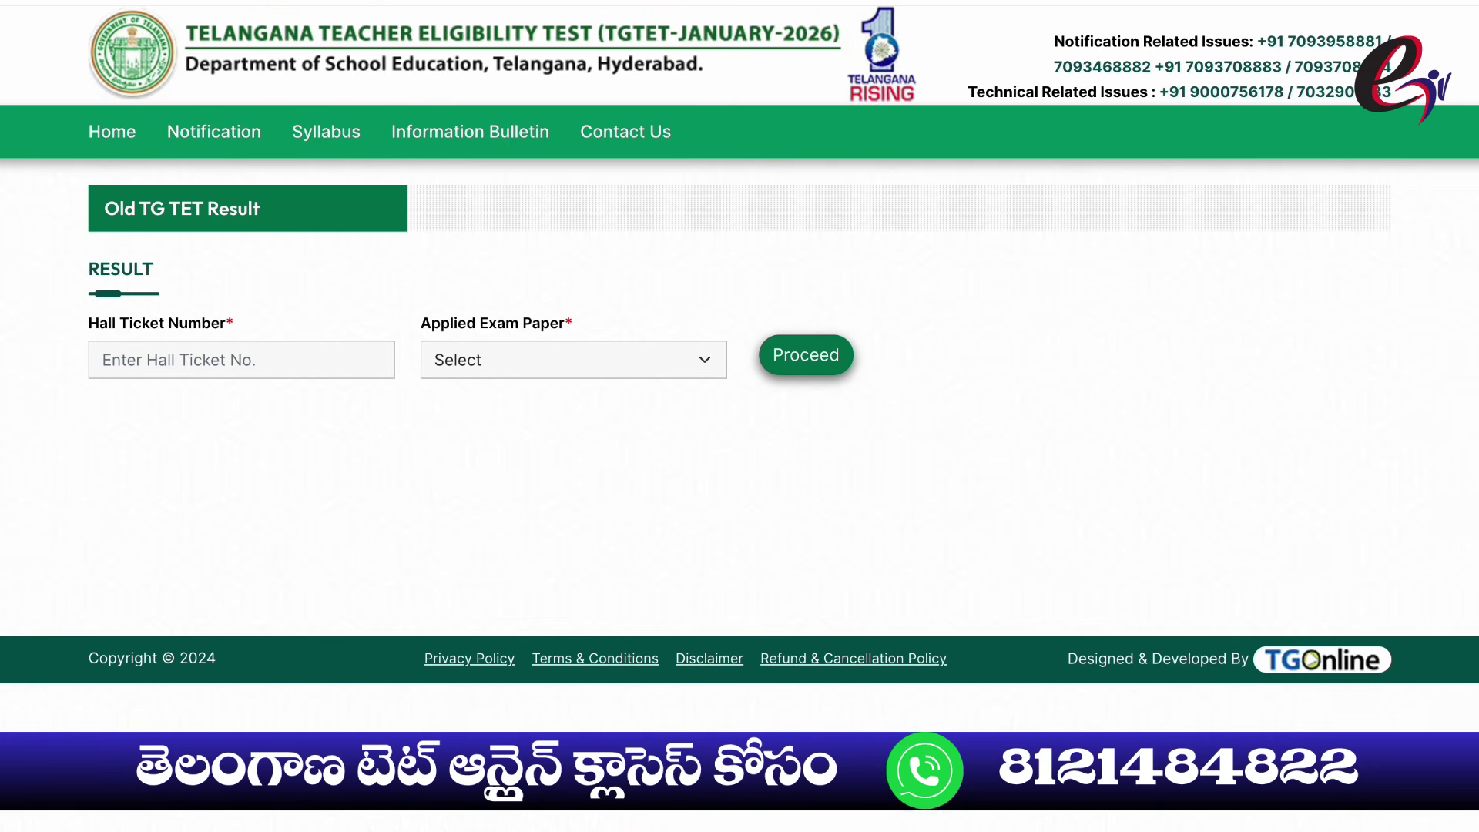
{"action": "left_click", "coordinate": [241, 360]}
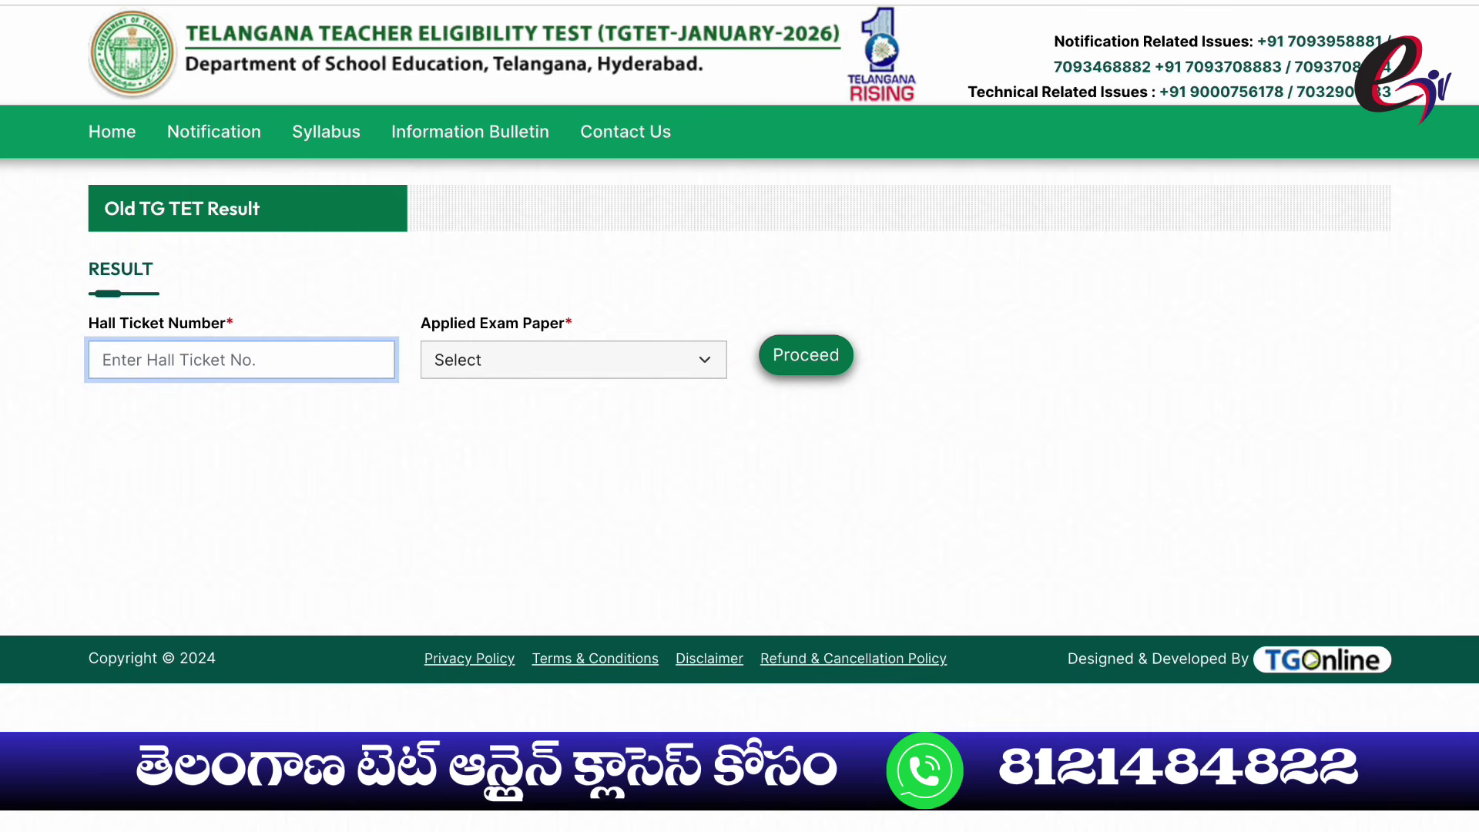
{"action": "right_click", "coordinate": [154, 356]}
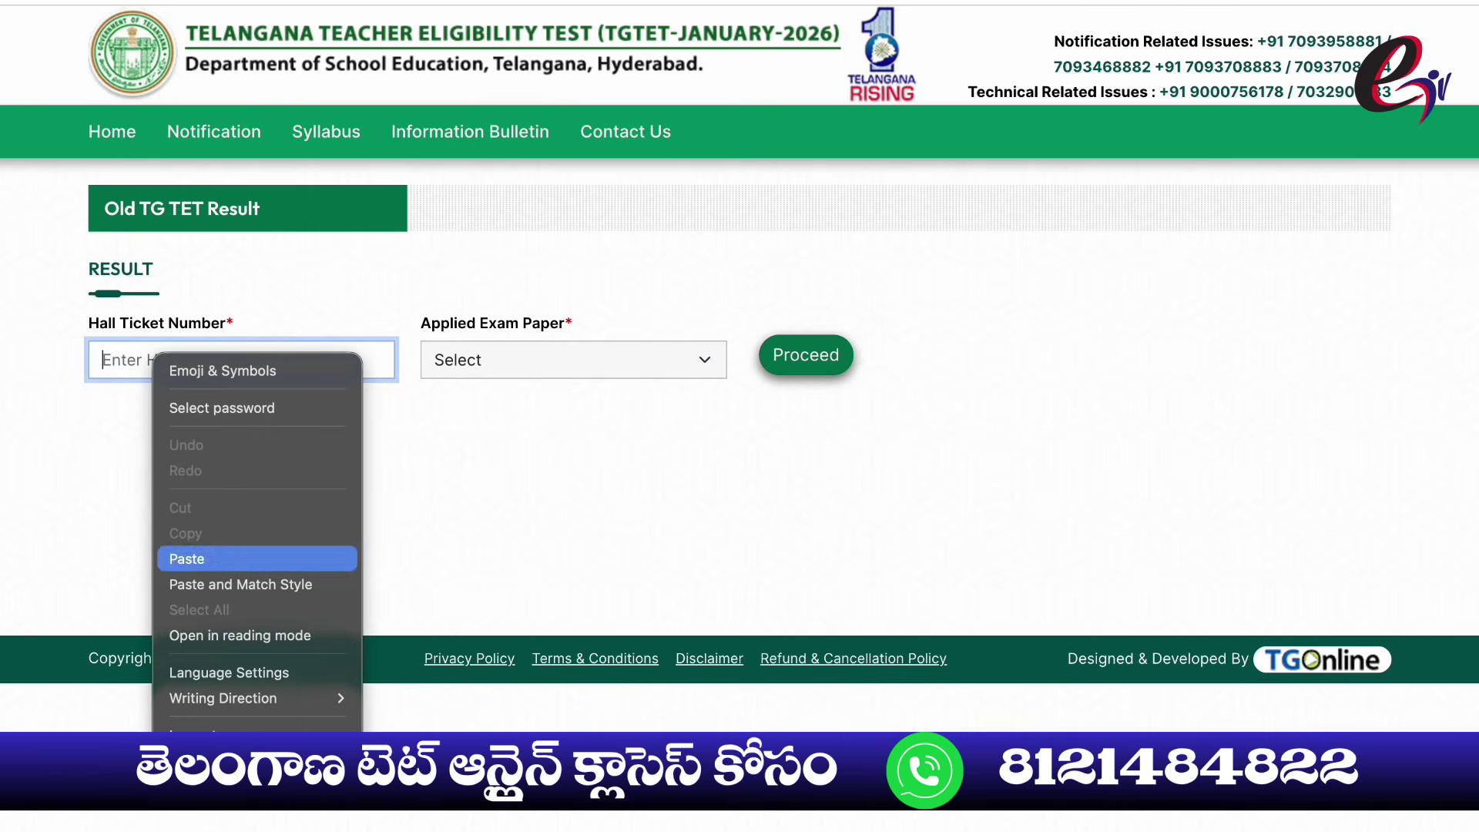
{"action": "left_click", "coordinate": [232, 559]}
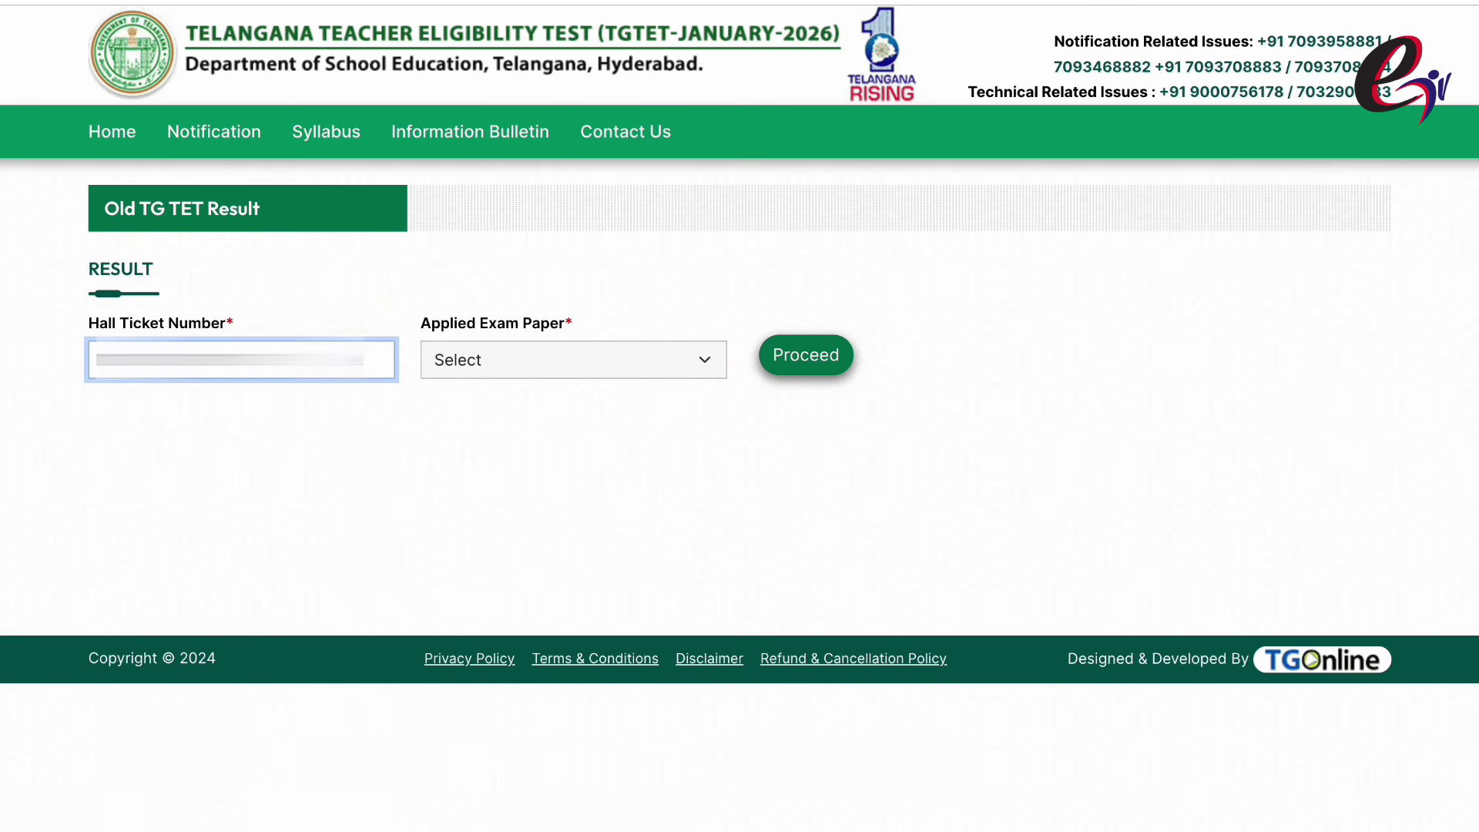
{"action": "left_click", "coordinate": [574, 360]}
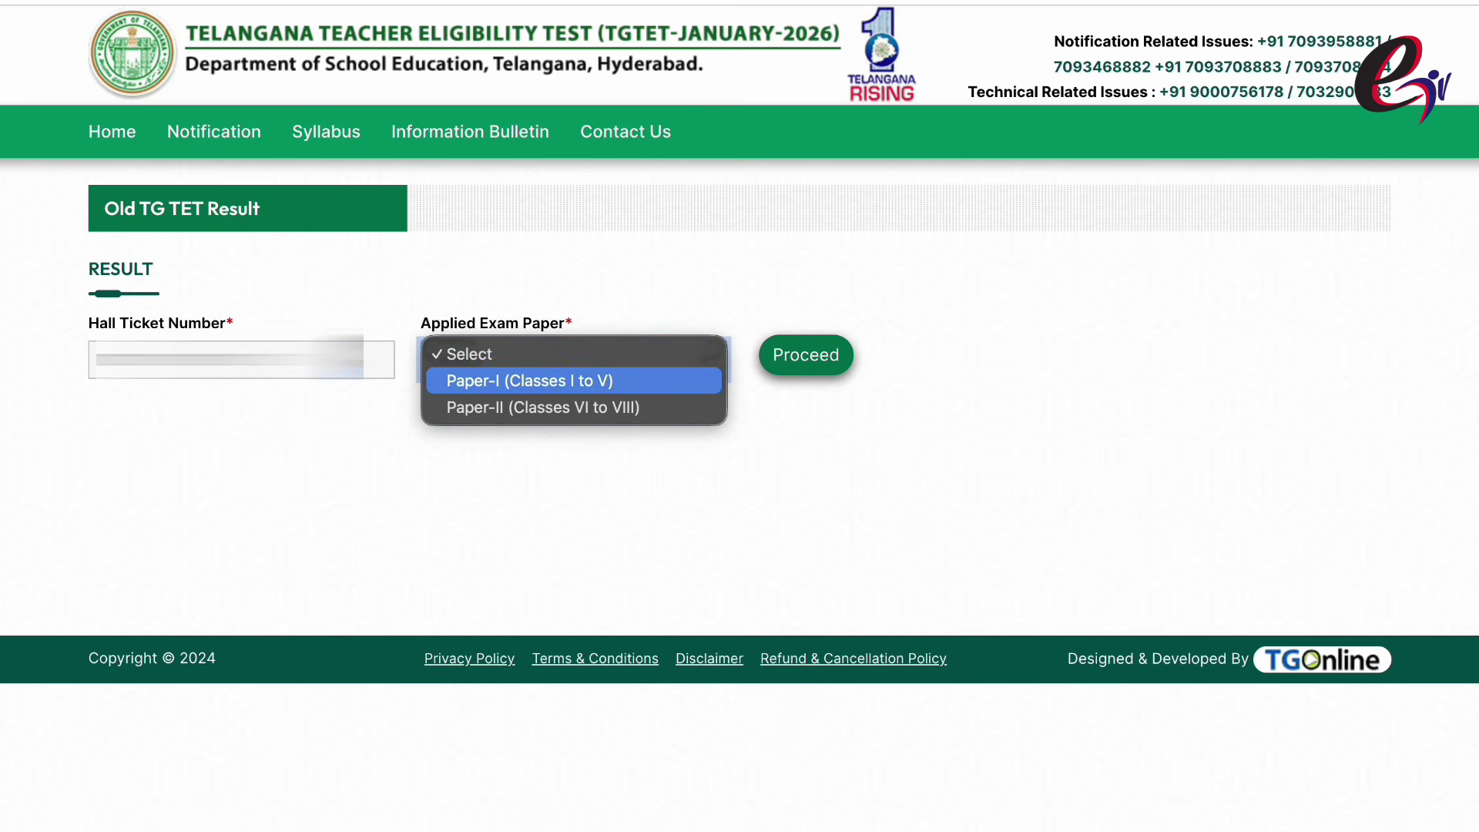
{"action": "key", "text": "Return"}
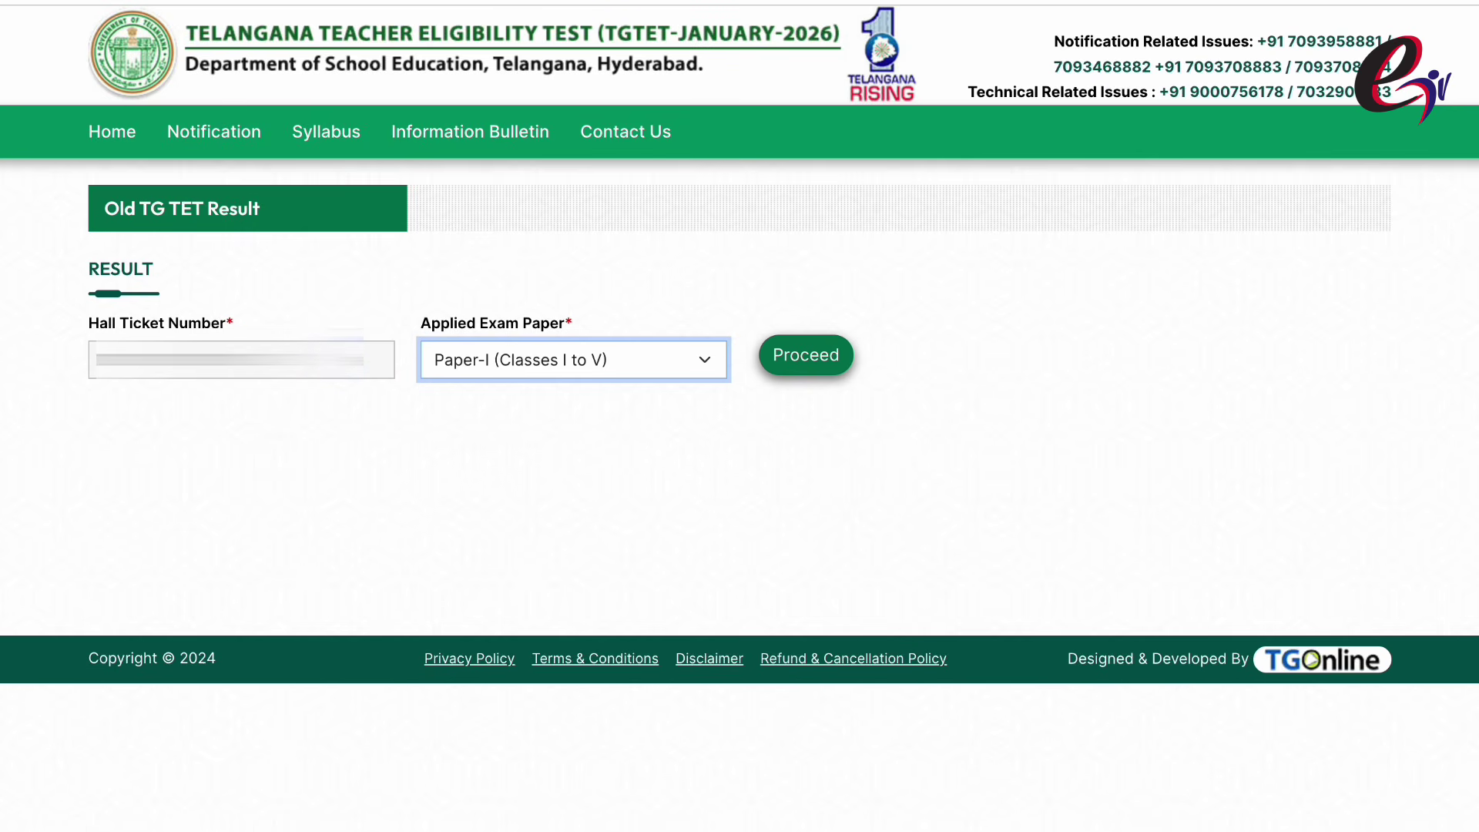
{"action": "left_click", "coordinate": [806, 355]}
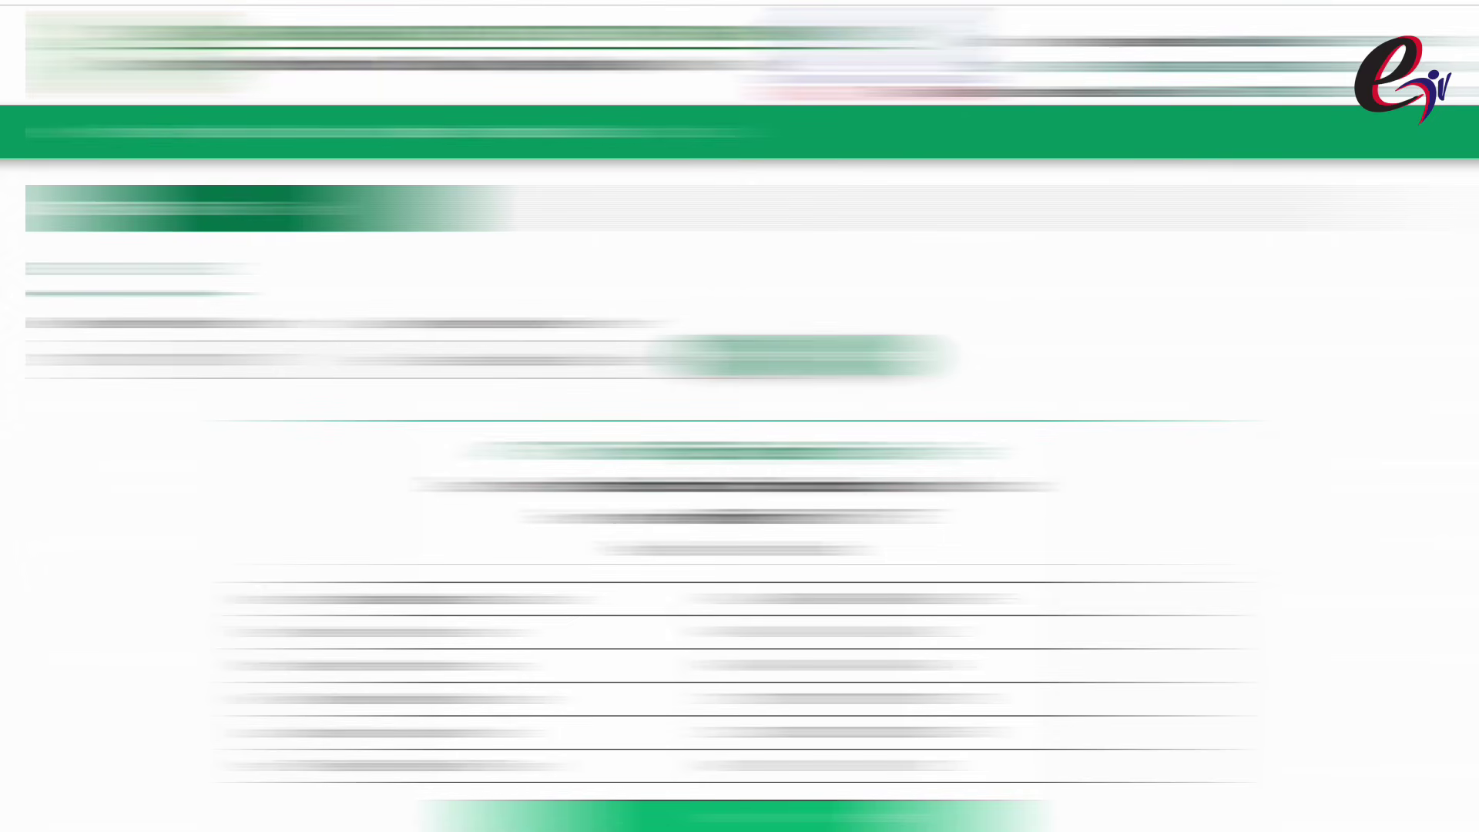
Print the Paper-I marks statement from the bottom of the page, with Save as PDF as destination
{"action": "scroll", "coordinate": [740, 417], "scroll_direction": "down", "scroll_amount": 3}
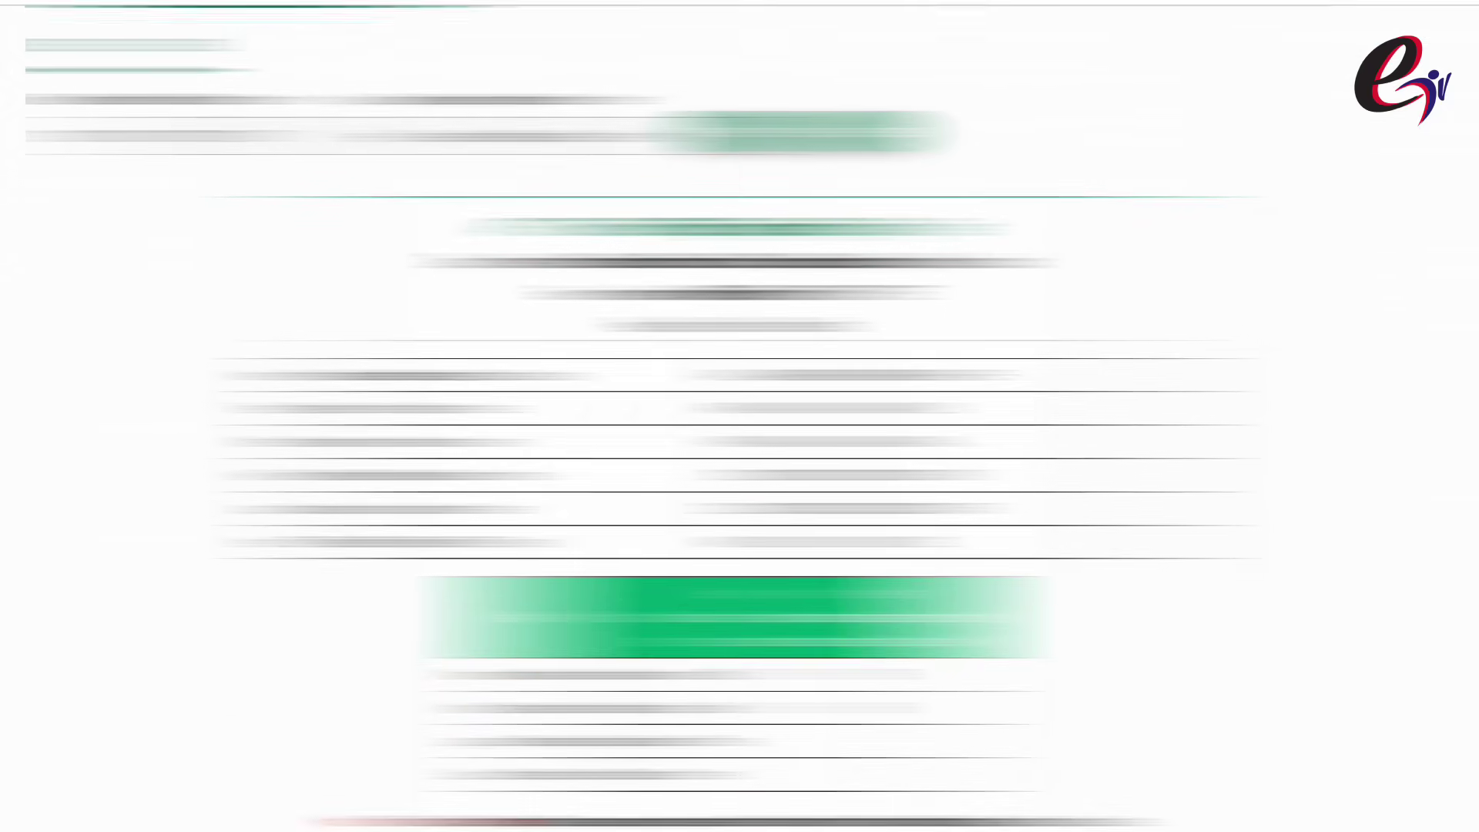
{"action": "scroll", "coordinate": [739, 416], "scroll_direction": "down", "scroll_amount": 5}
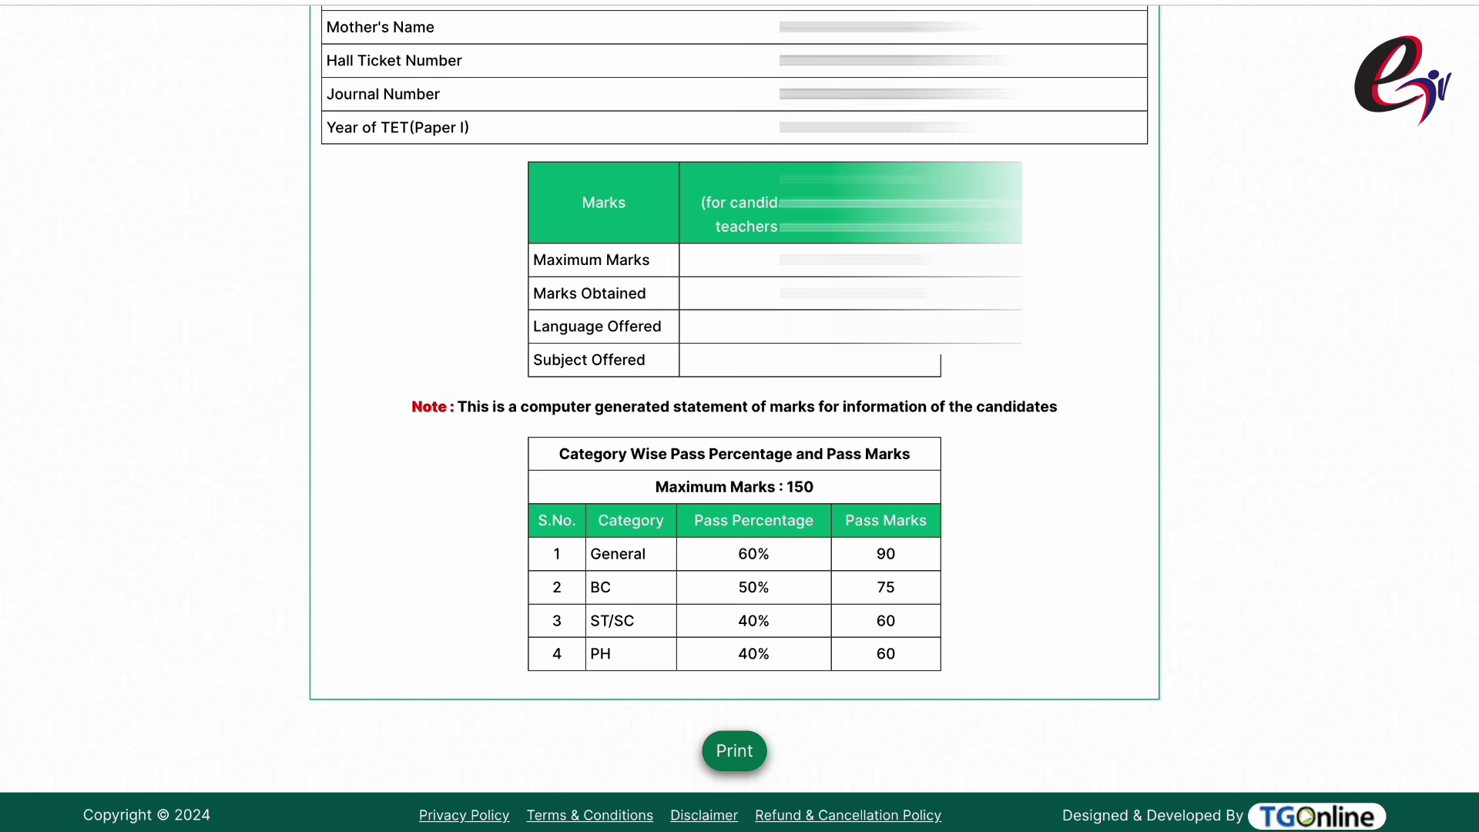
{"action": "scroll", "coordinate": [739, 417], "scroll_direction": "down", "scroll_amount": 1}
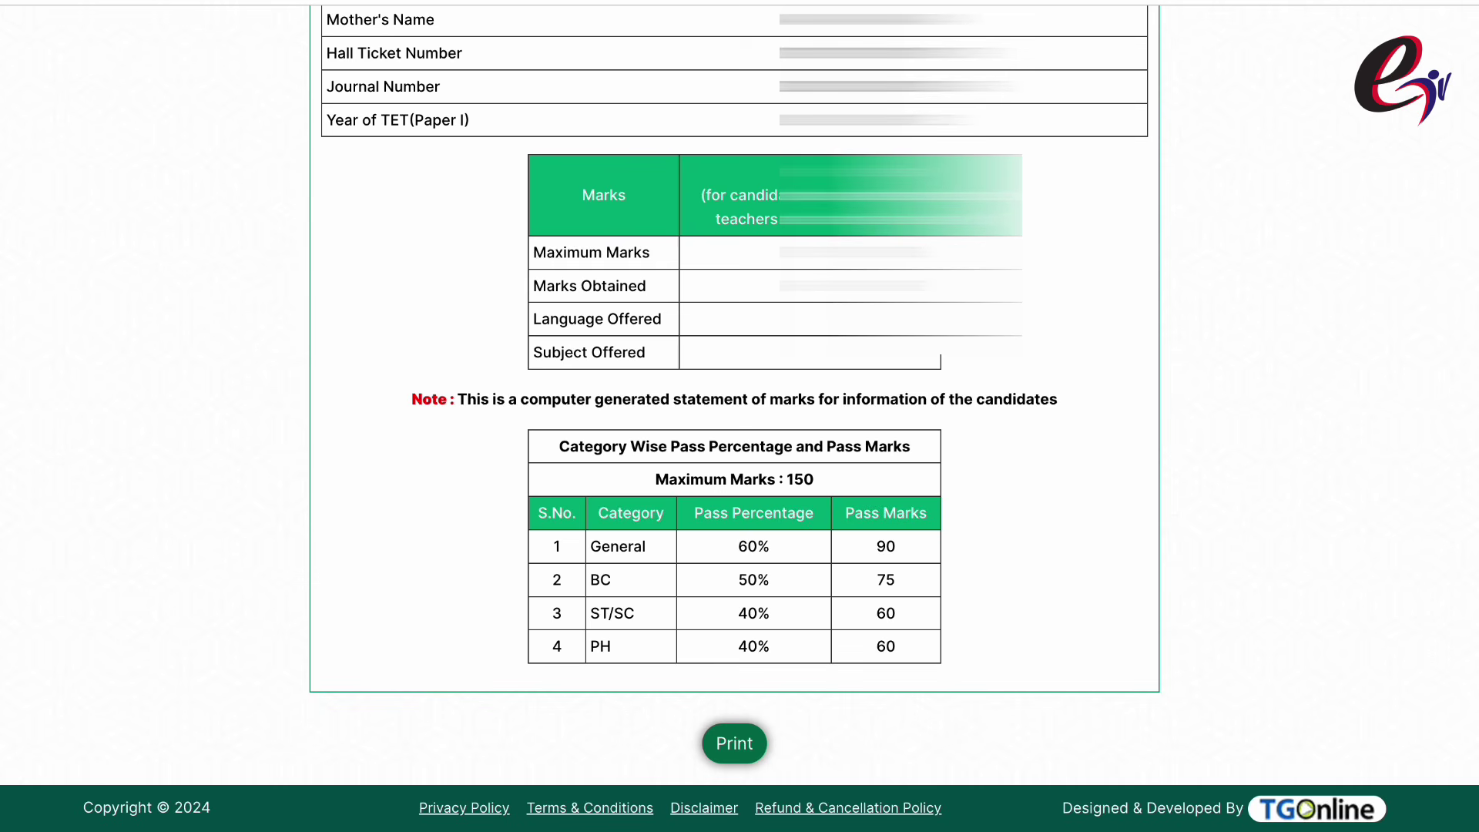
{"action": "left_click", "coordinate": [734, 743]}
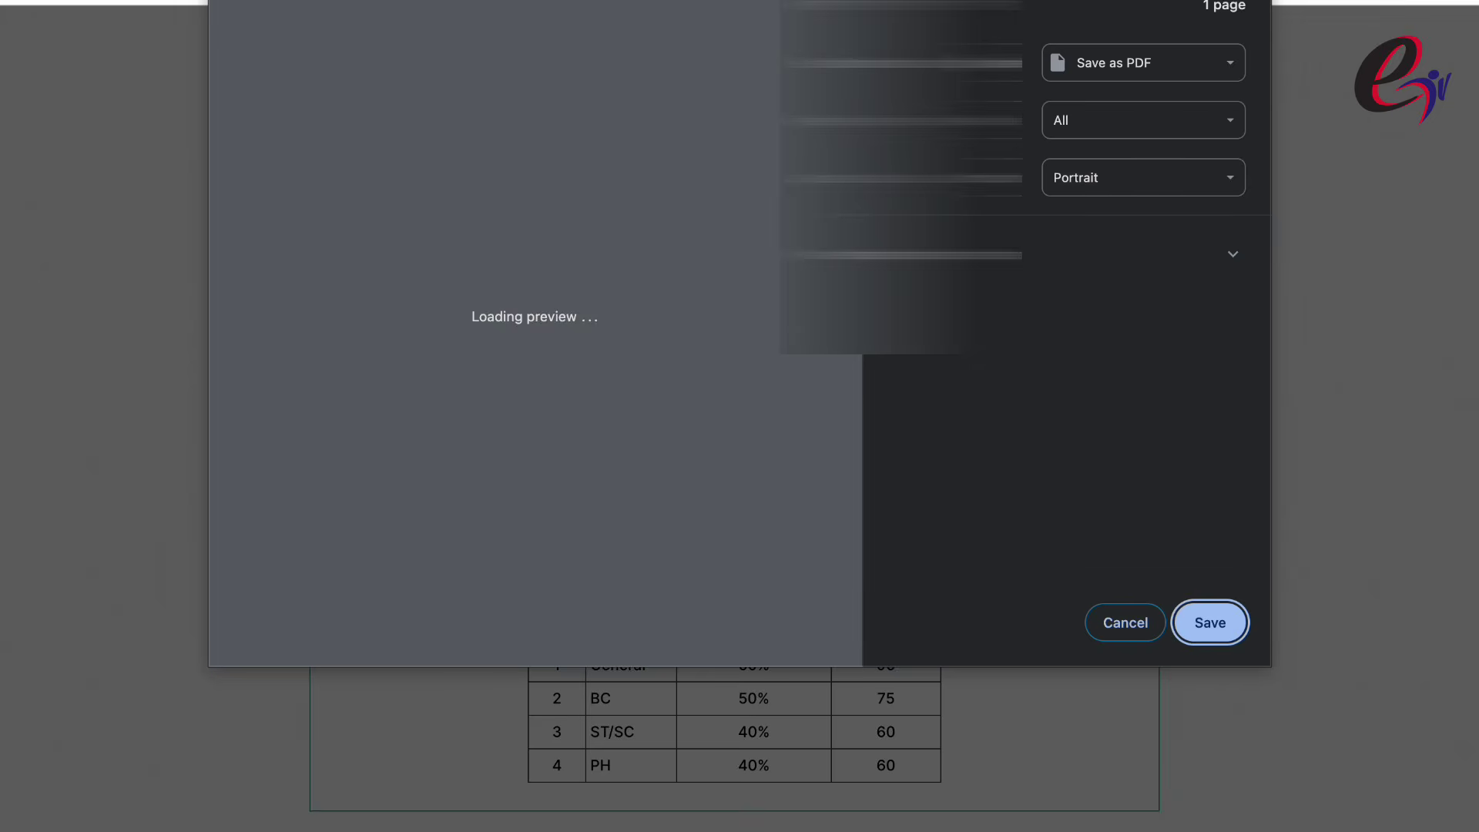